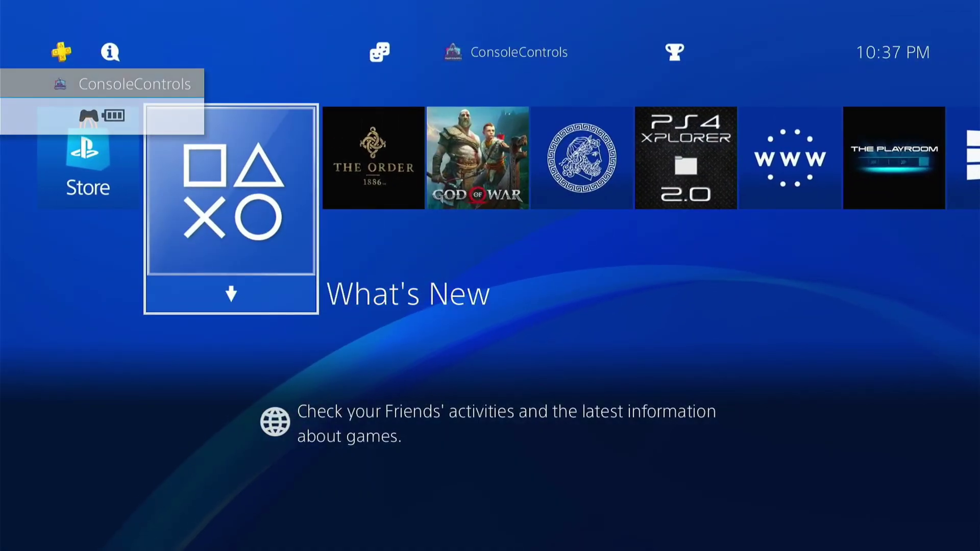
Browse the installed game tiles, then move up into the home screen's function bar.
key(Right)
key(Right)
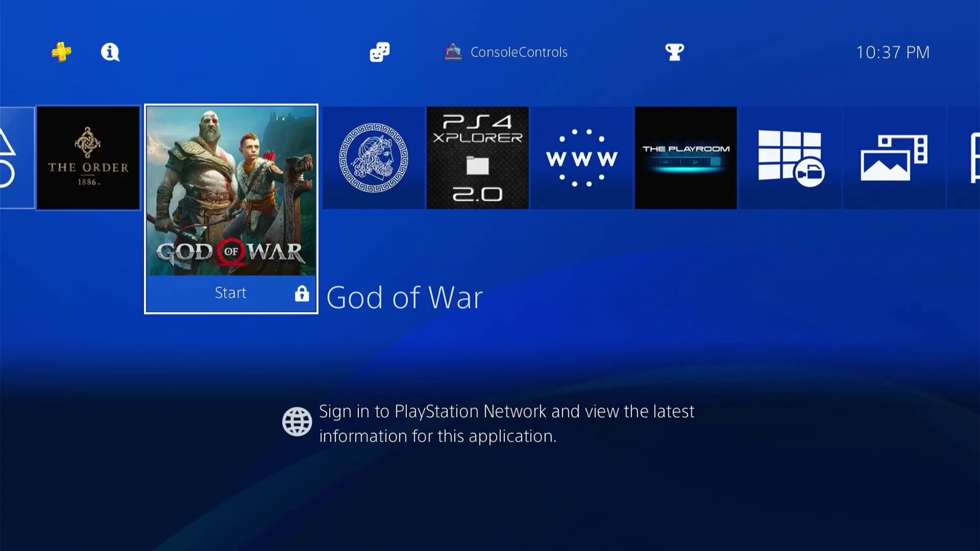
key(Right)
key(Right)
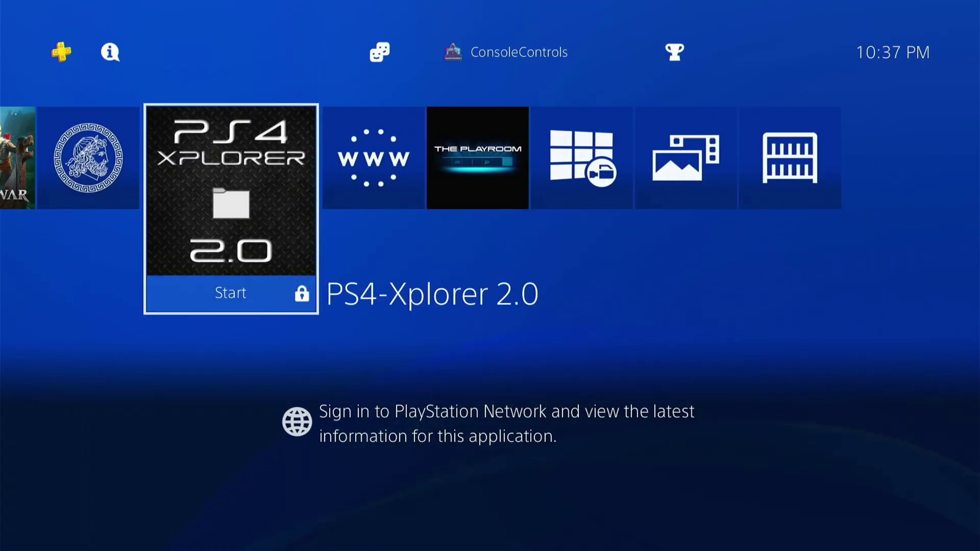
key(Left)
key(Left)
key(Left)
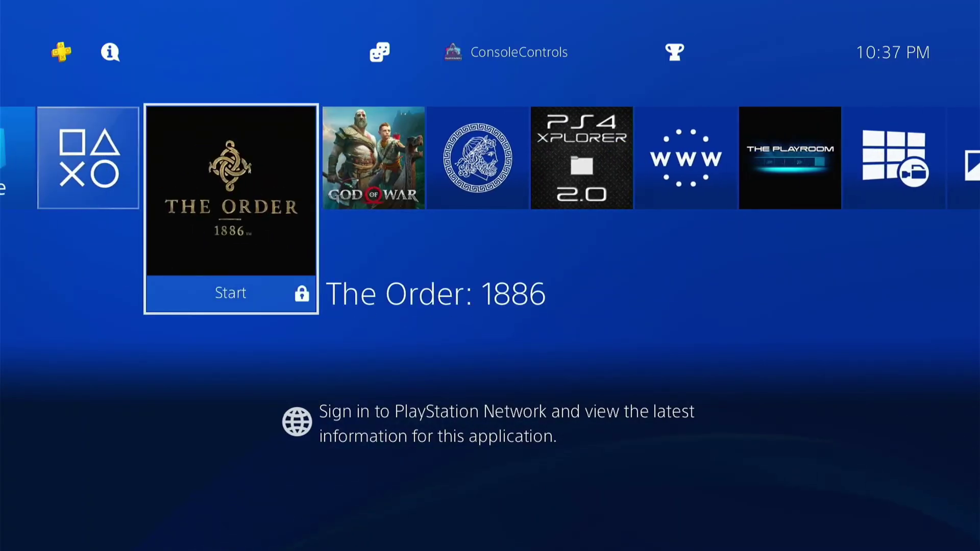
key(Up)
Check Settings > System > System Information shows software version 12.00, then back out.
key(Right)
key(Right)
key(Right)
key(Right)
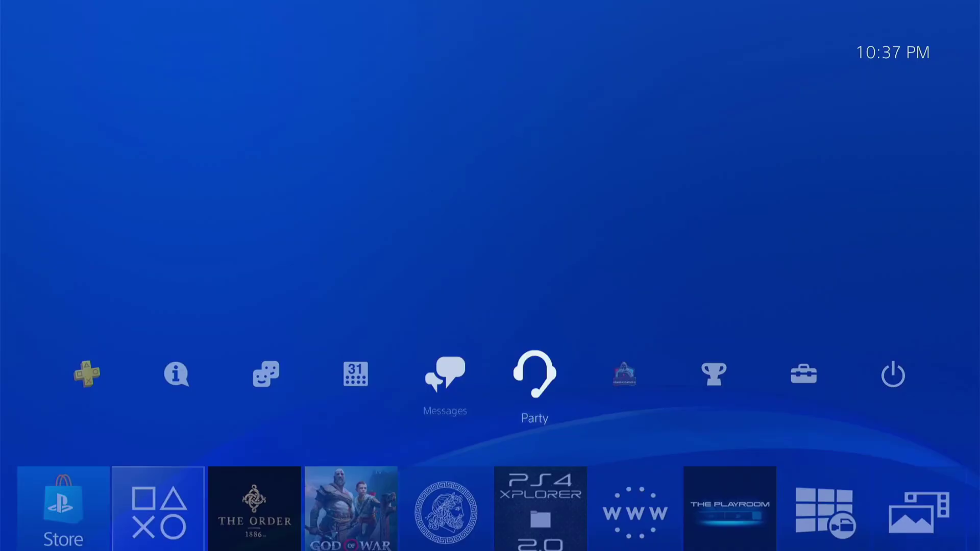
key(Right)
key(Right)
key(Right)
key(Return)
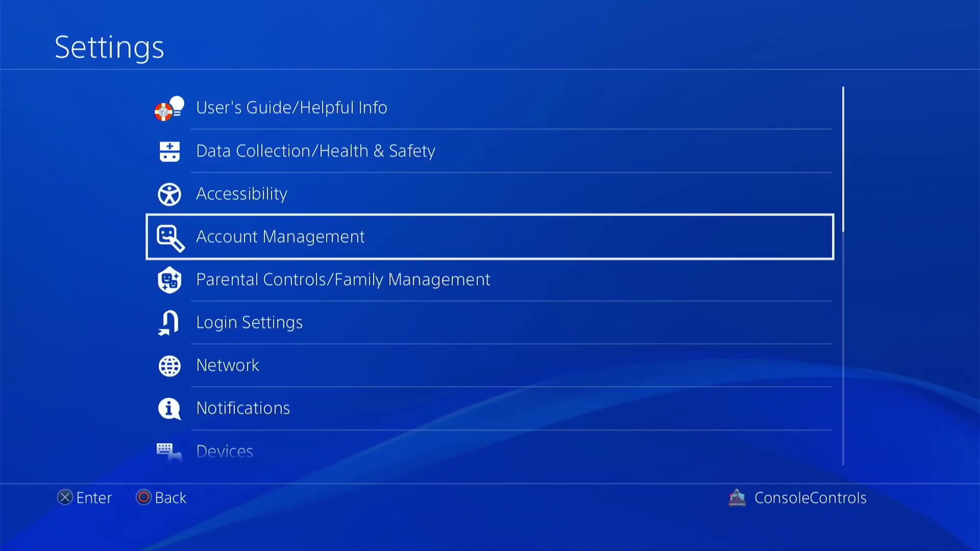
key(Down)
key(Down)
key(Down)
key(Down)
key(Down)
key(Down)
key(Down)
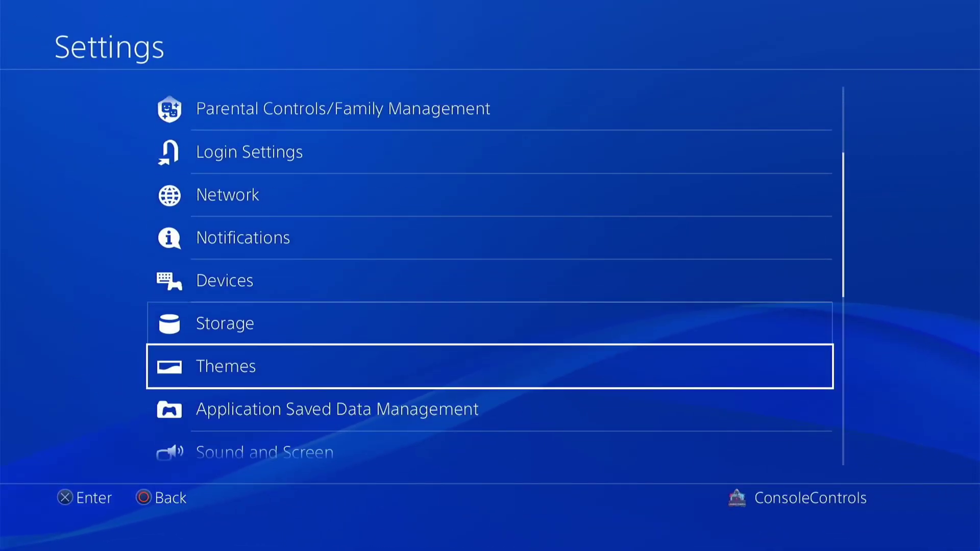
key(Down)
key(Down)
key(Down)
key(Down)
key(Down)
key(Down)
key(Down)
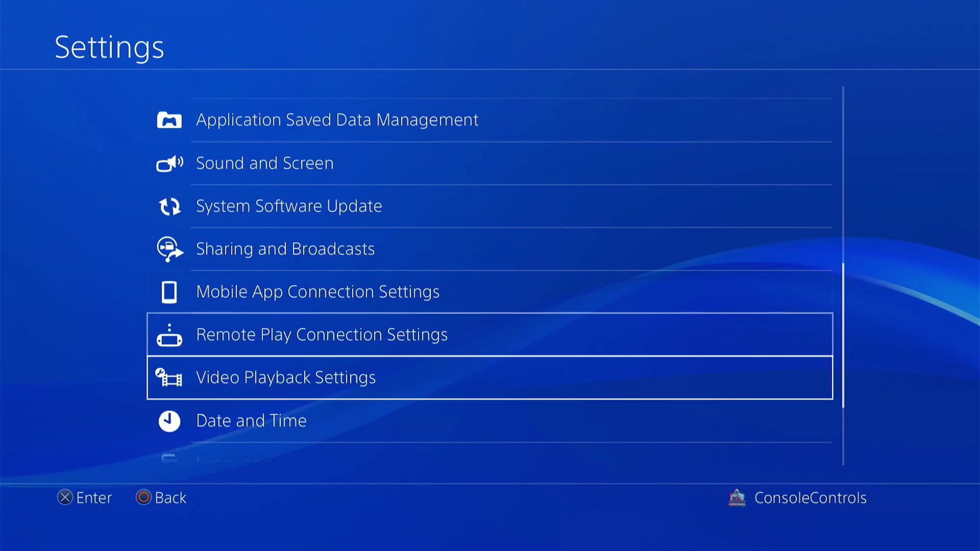
key(Down)
key(Down)
key(Down)
key(Down)
key(Return)
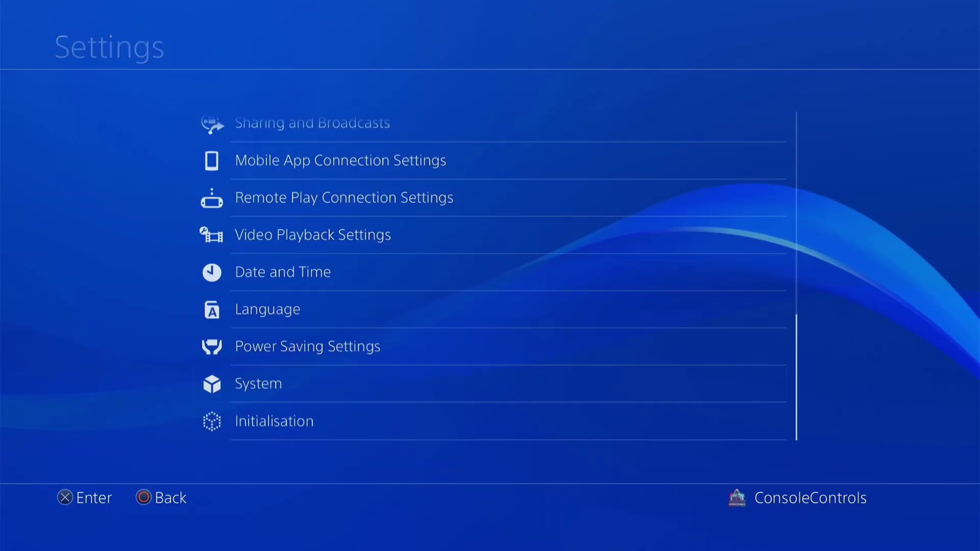
key(Return)
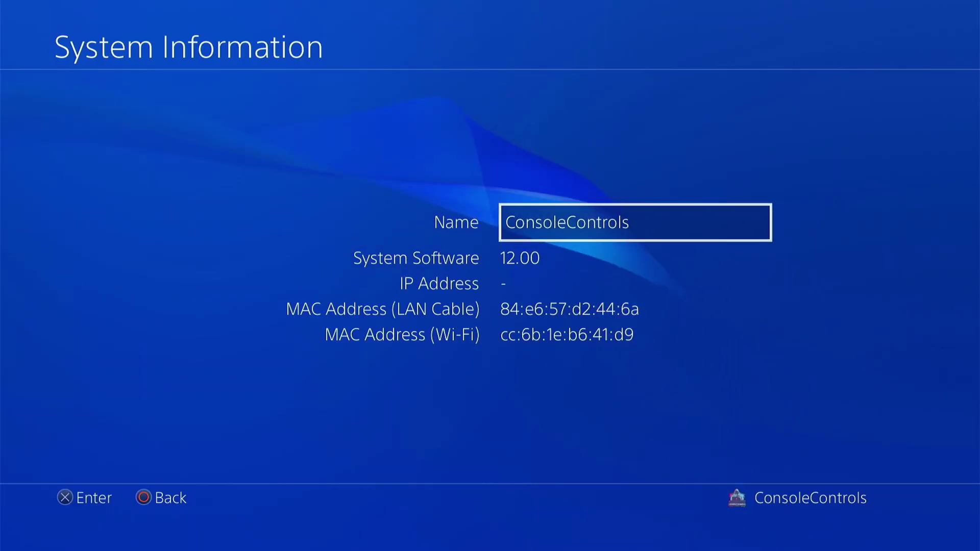
key(Escape)
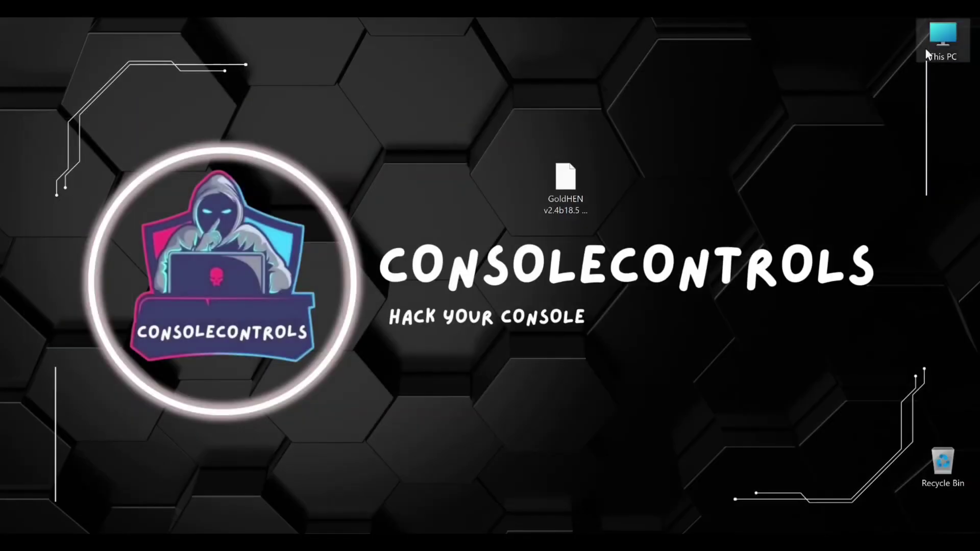
Open This PC and view the PS4 (I:) drive's properties: FAT32, 28.6 GB free.
click(562, 185)
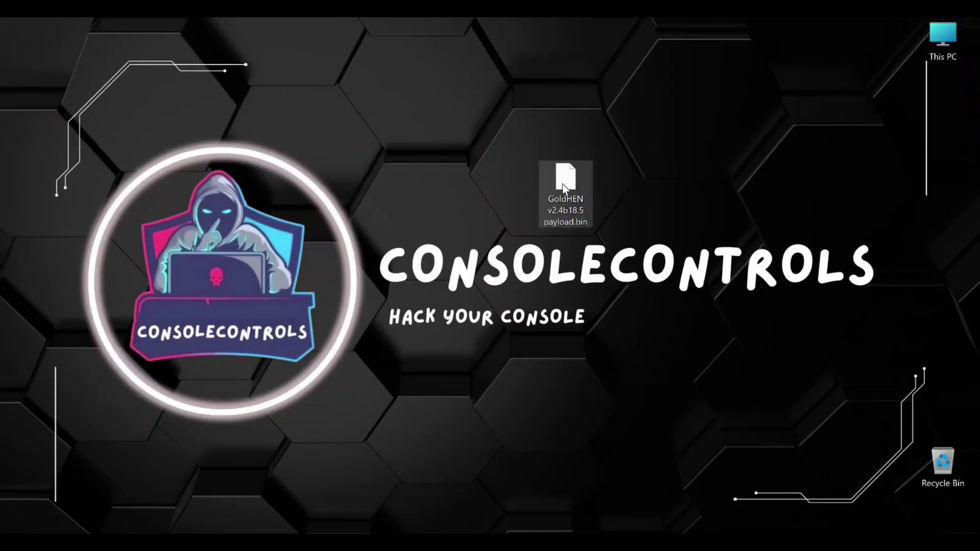
double_click(940, 31)
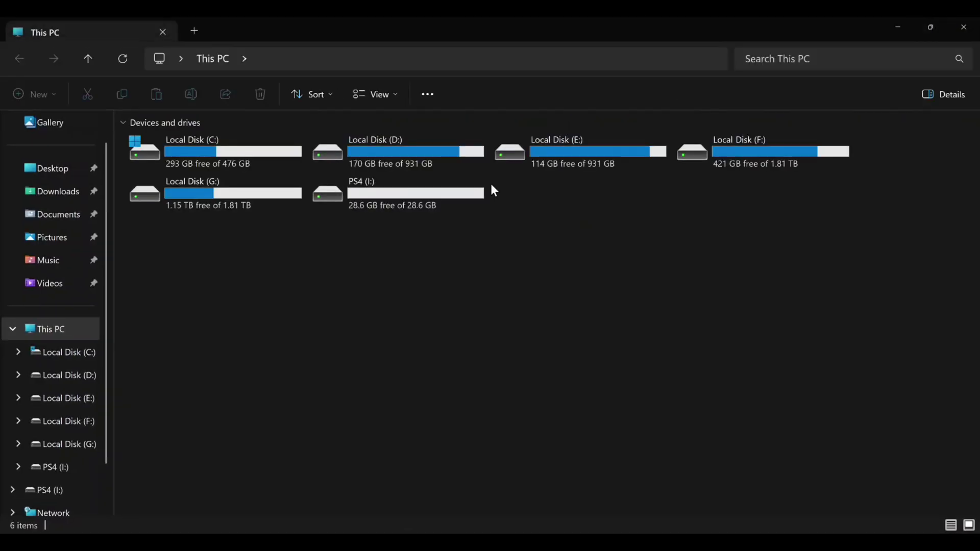
right_click(395, 193)
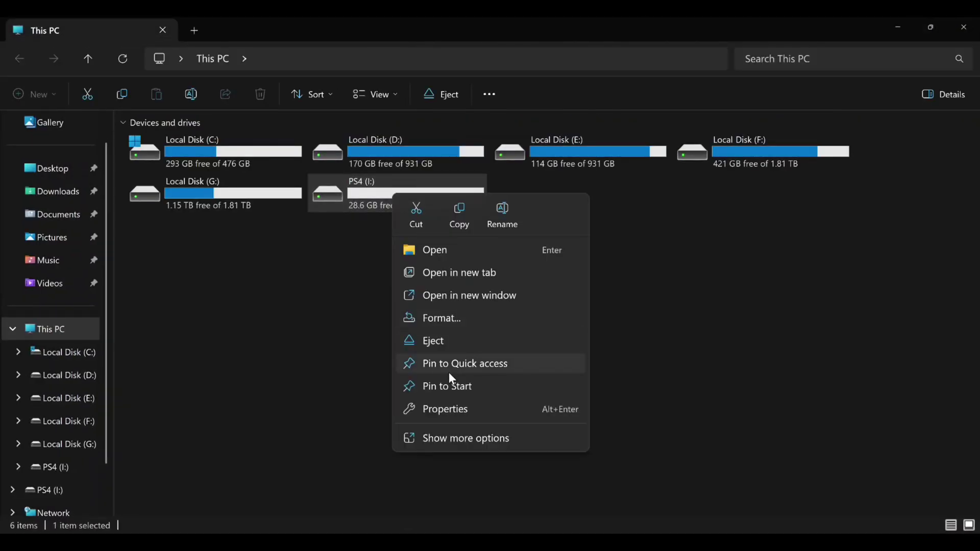
click(442, 408)
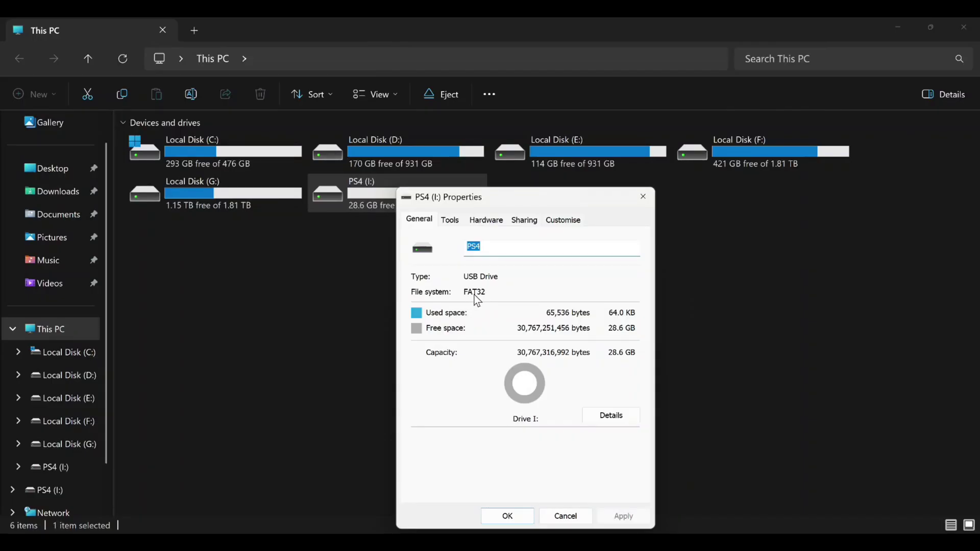
Format the PS4 (I:) drive as exFAT with default allocation unit size, erasing its data.
click(643, 199)
right_click(394, 193)
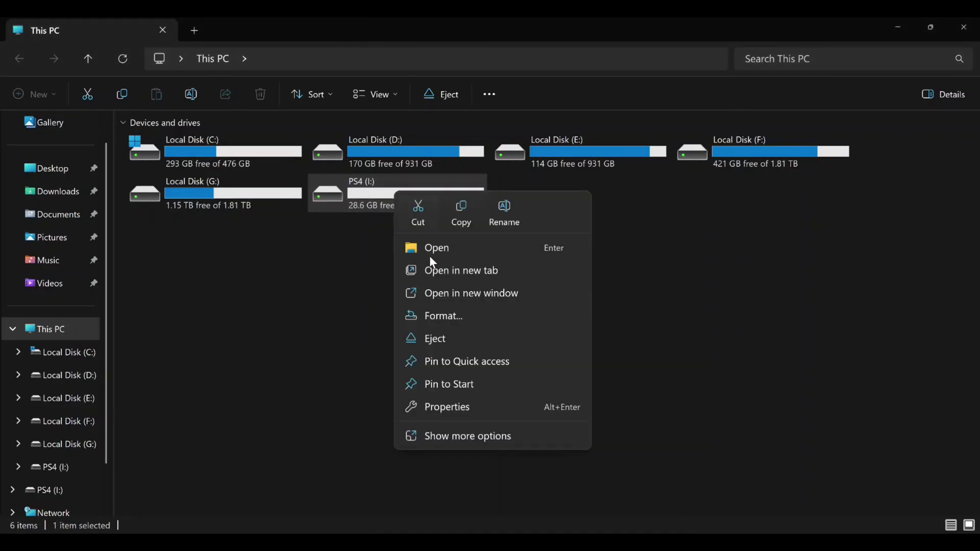
click(439, 319)
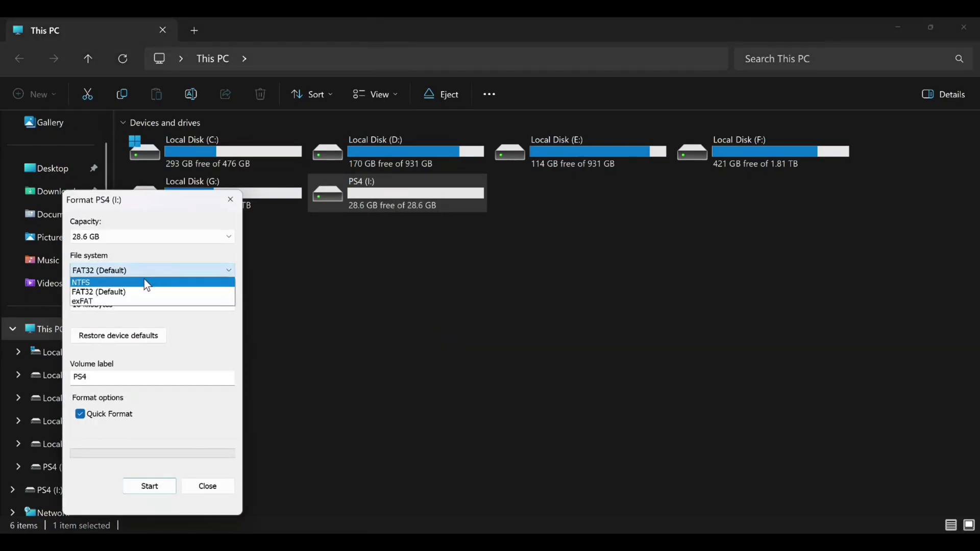
click(125, 300)
click(122, 306)
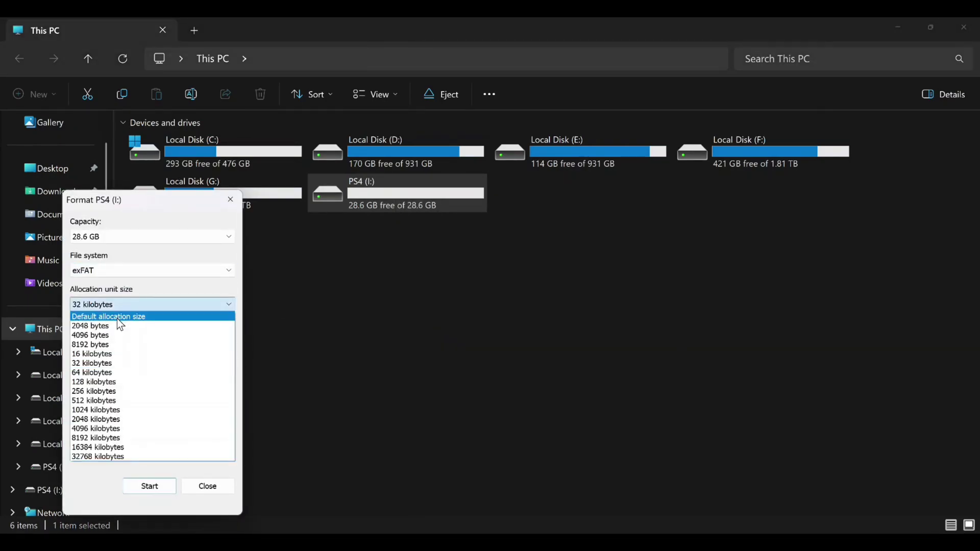
click(118, 319)
click(135, 489)
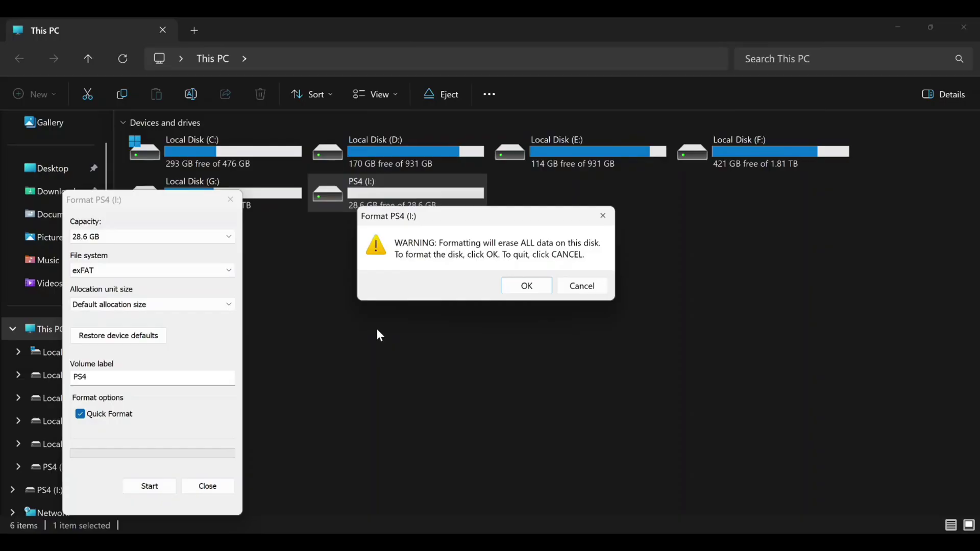
click(527, 290)
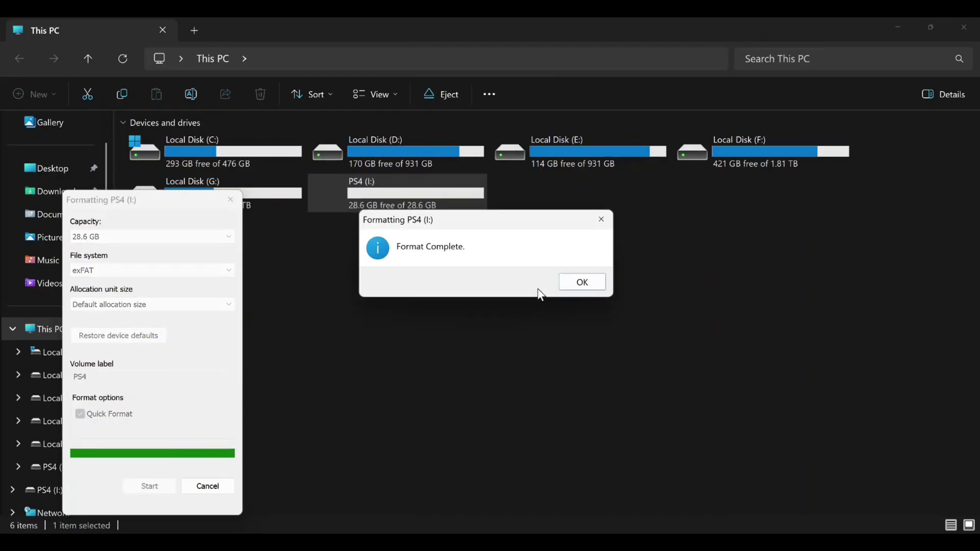
click(583, 283)
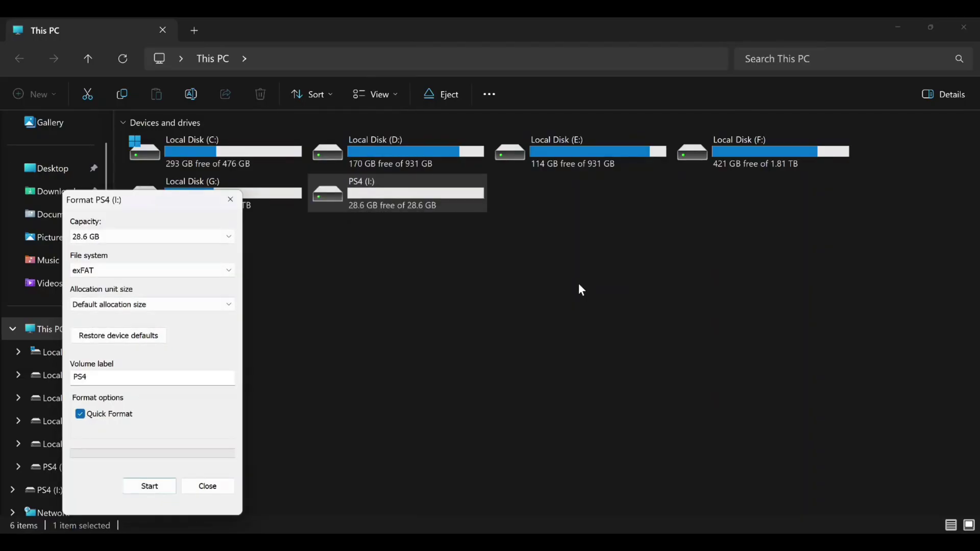
click(207, 487)
Copy the GoldHEN payload file from the desktop into the empty PS4 (I:) drive.
double_click(387, 206)
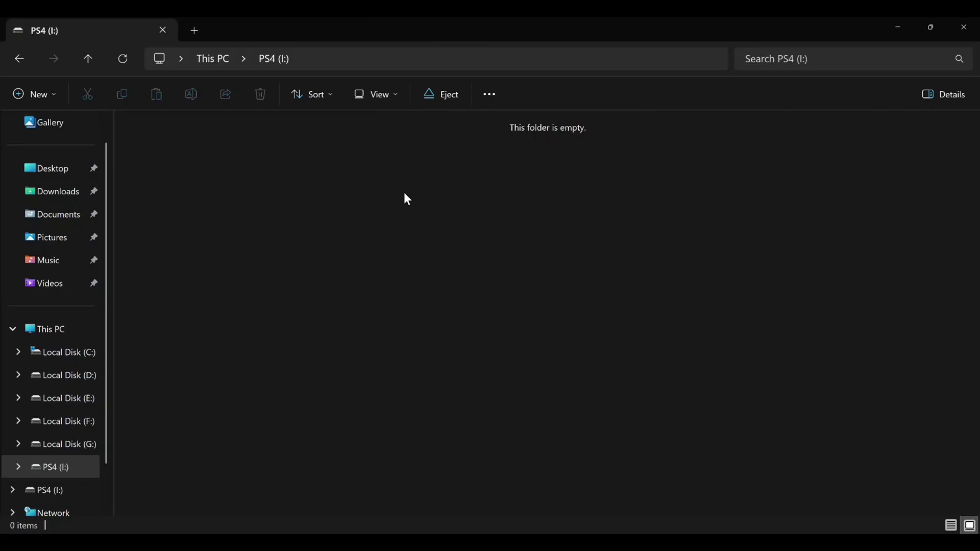
double_click(606, 33)
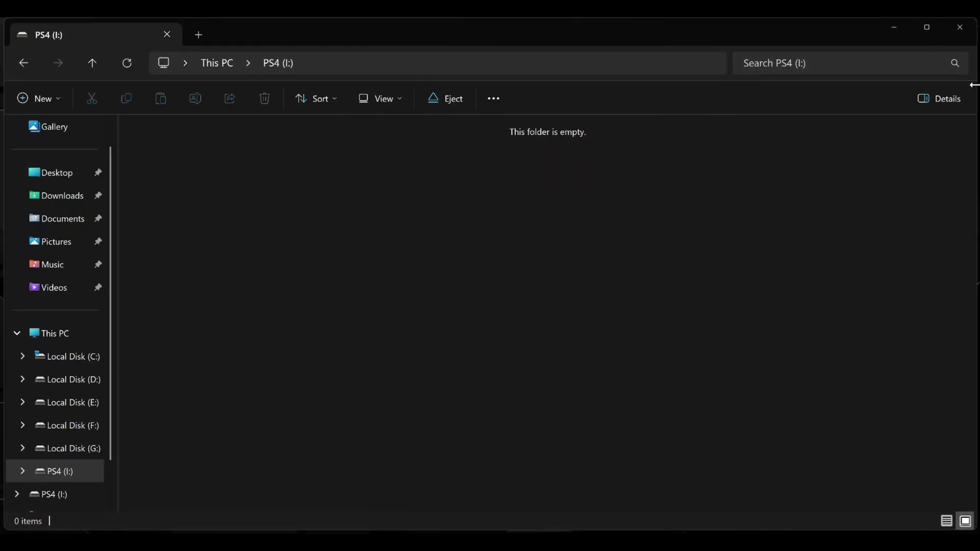
drag(973, 85, 371, 233)
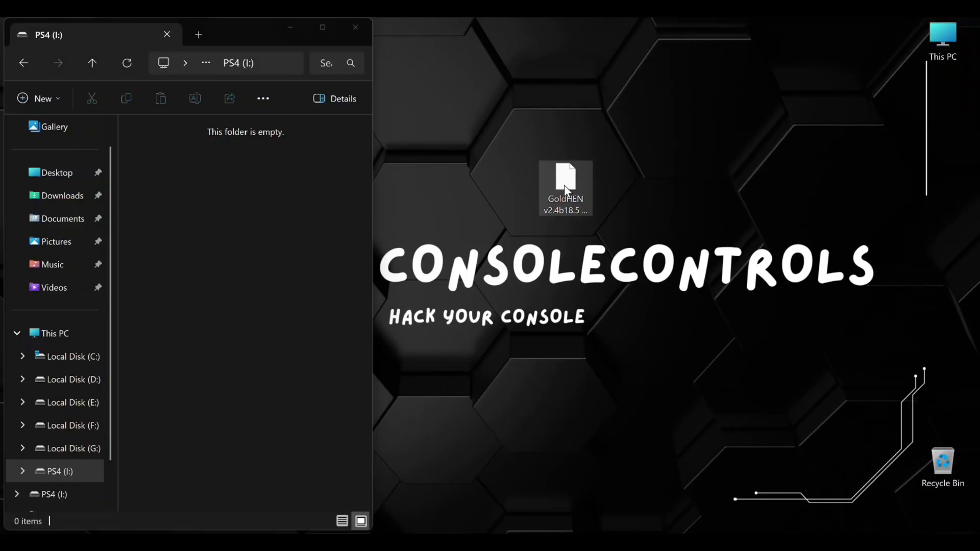
drag(564, 185, 266, 224)
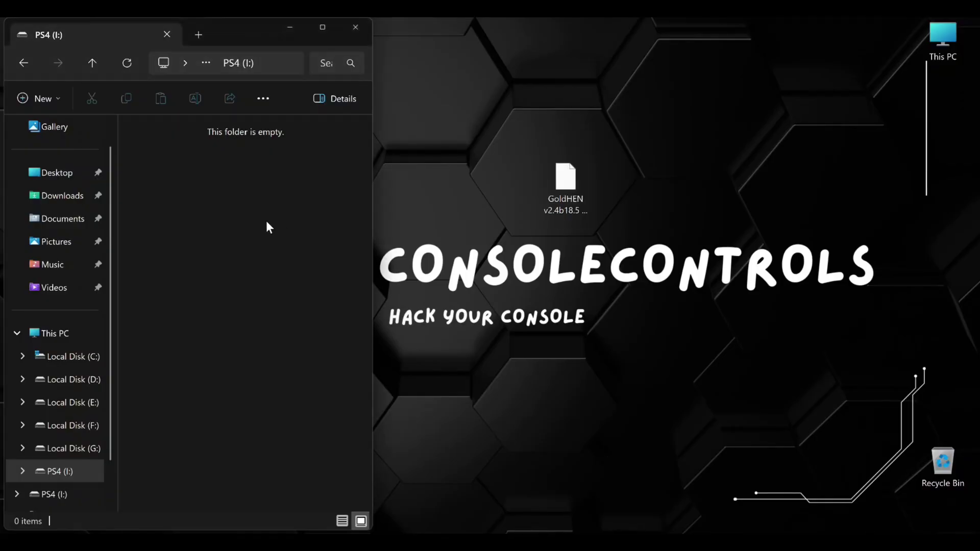
click(322, 28)
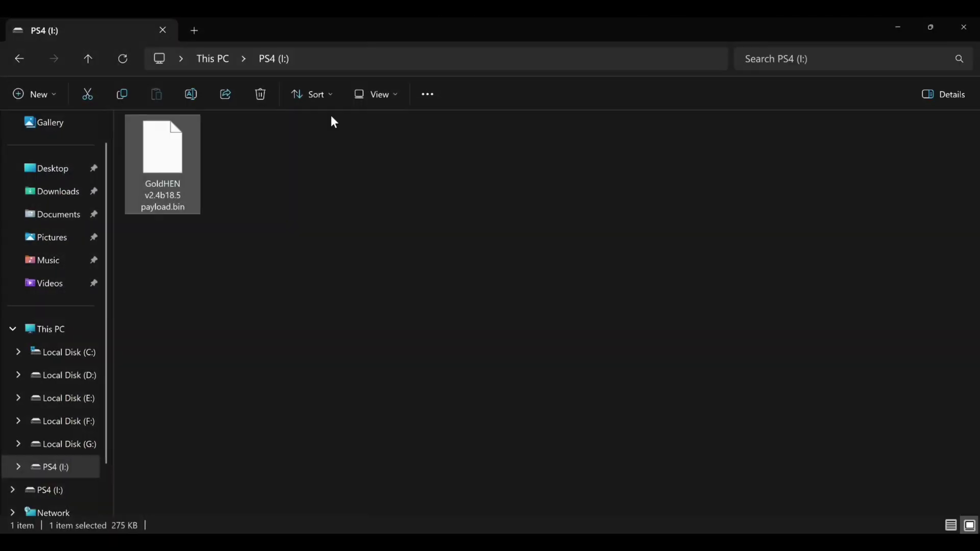
Rename the copied GoldHEN file to payload.bin and close the drive window.
right_click(167, 161)
click(289, 185)
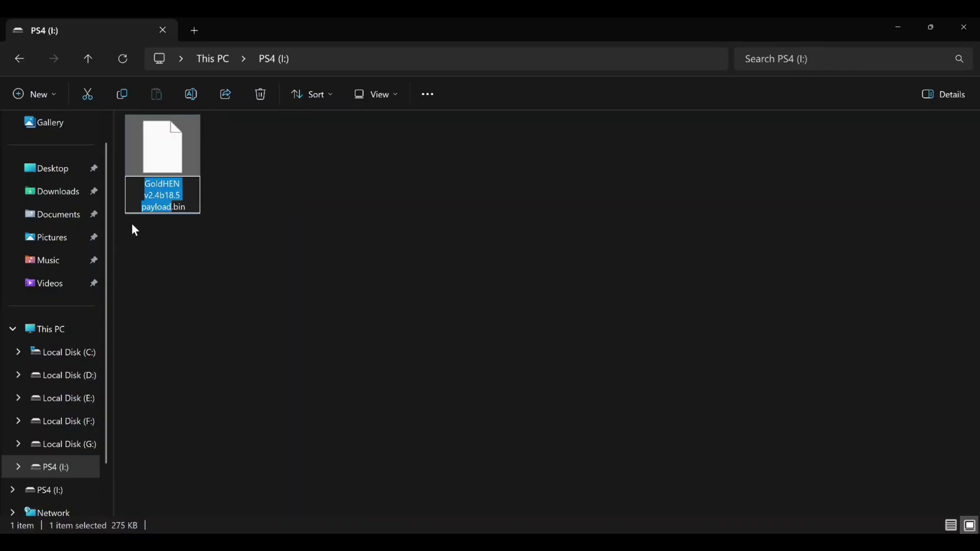
right_click(151, 183)
click(191, 259)
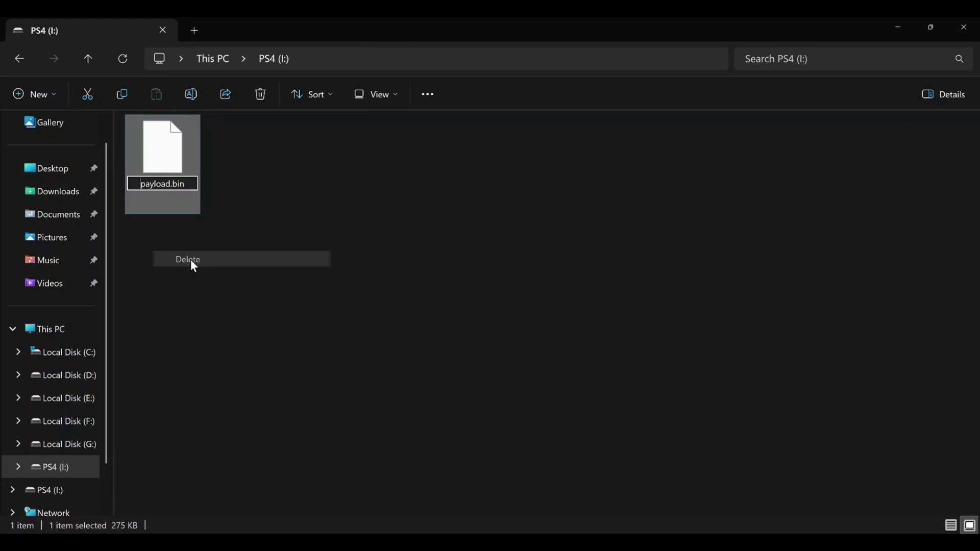
click(239, 248)
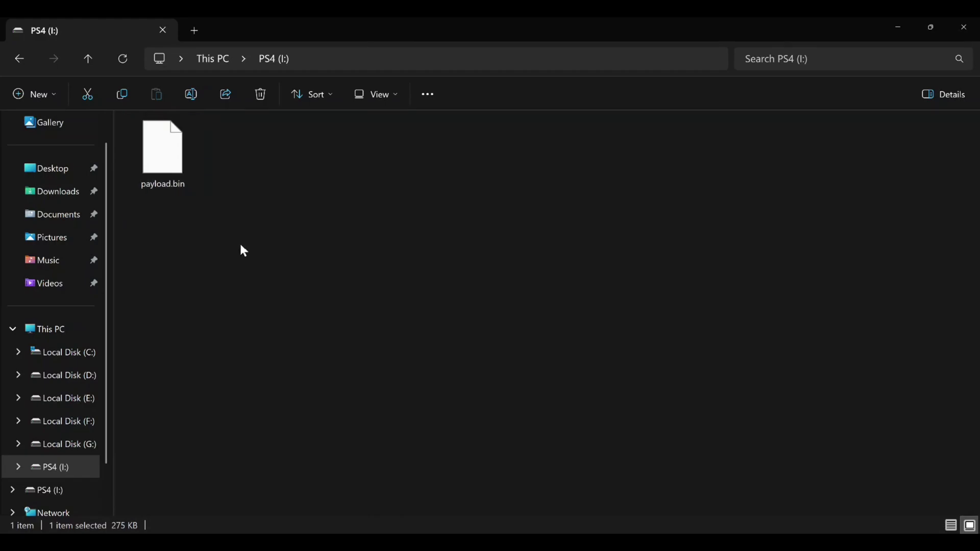
click(173, 176)
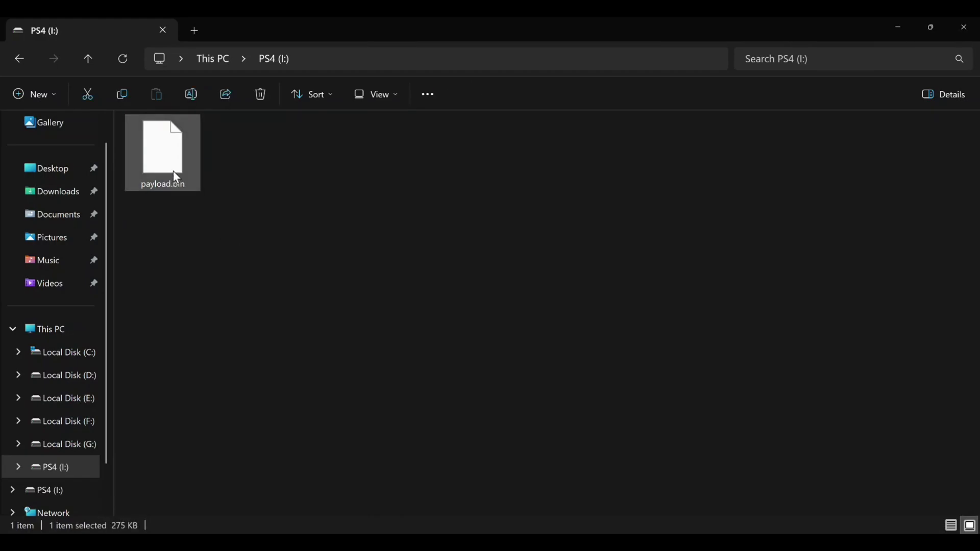
click(964, 32)
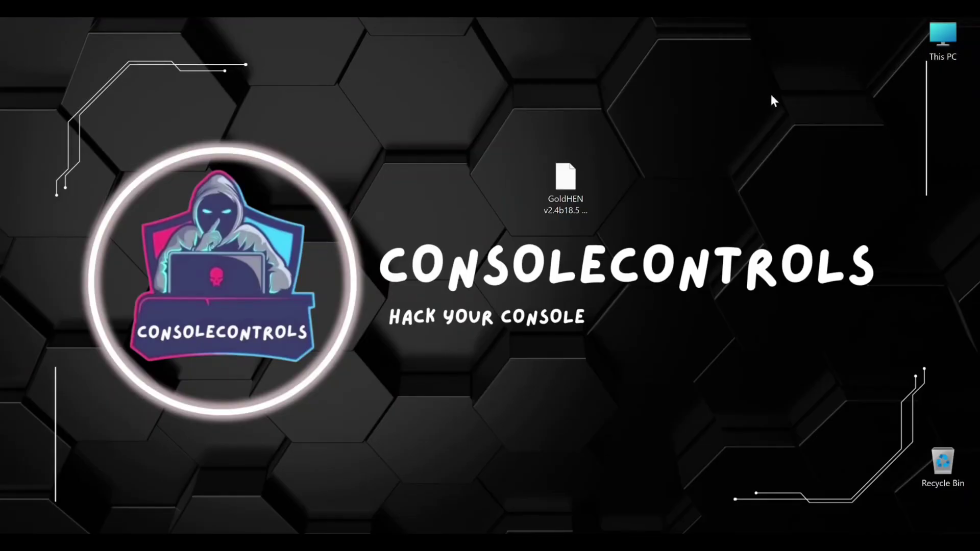
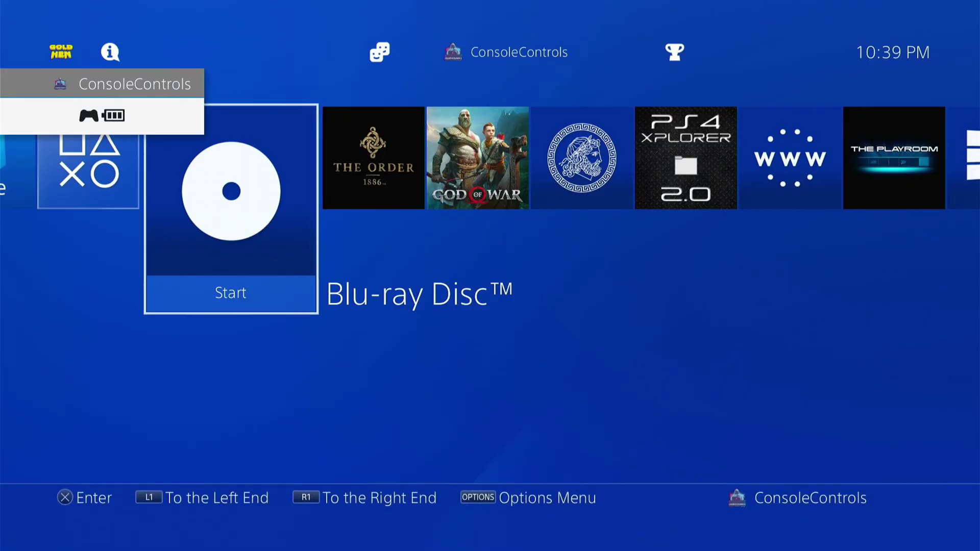
Close the running Blu-ray Disc application through its options menu and confirm with OK.
key(Menu)
key(Down)
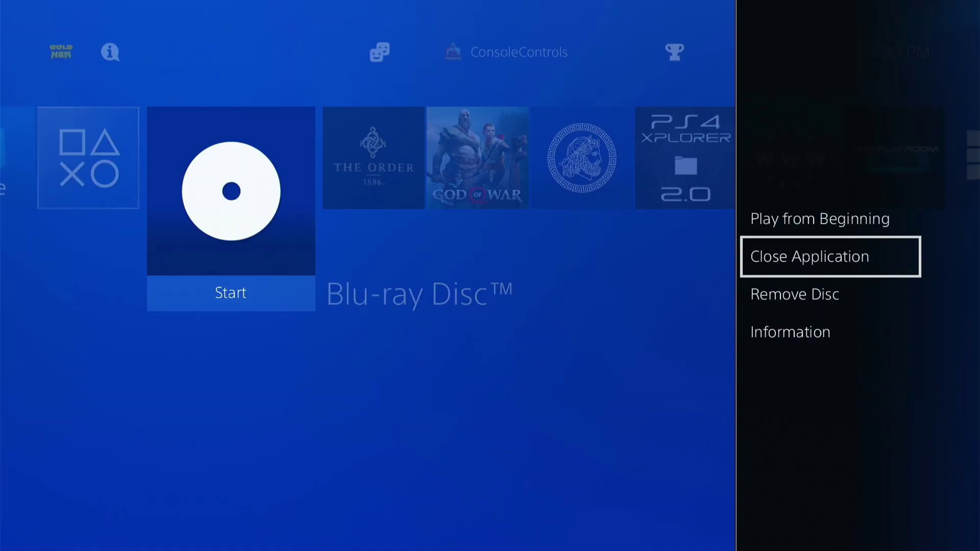
key(Return)
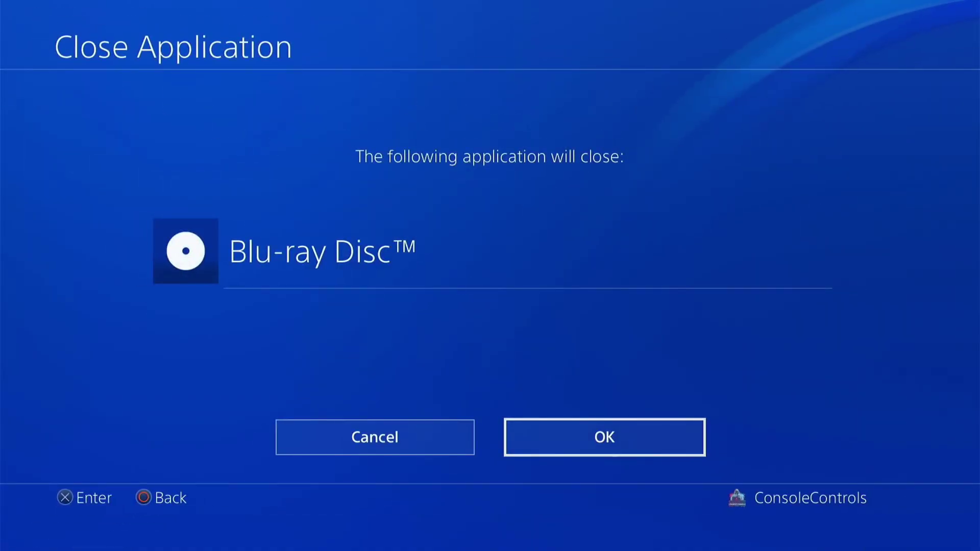
key(Return)
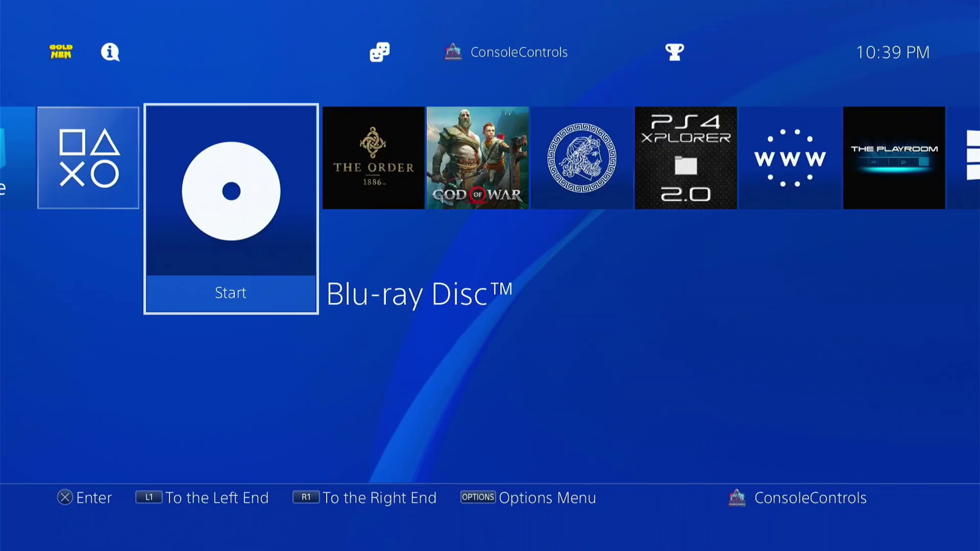
Open GoldHEN Debug Settings and browse the USB Package Installer list down to Watch Dogs 2.
key(Up)
key(Left)
key(Left)
key(Left)
key(Left)
key(Left)
key(Left)
key(Left)
key(Left)
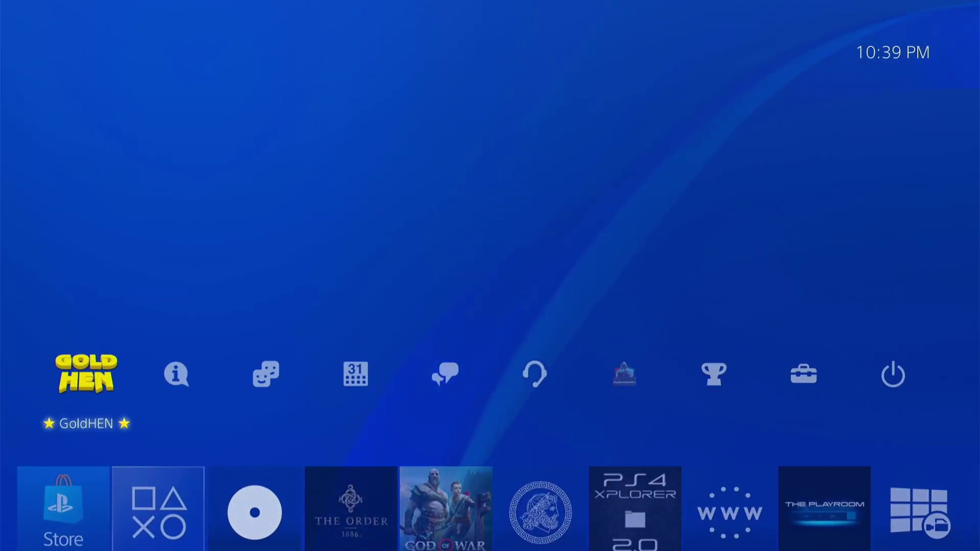
key(Return)
key(Return)
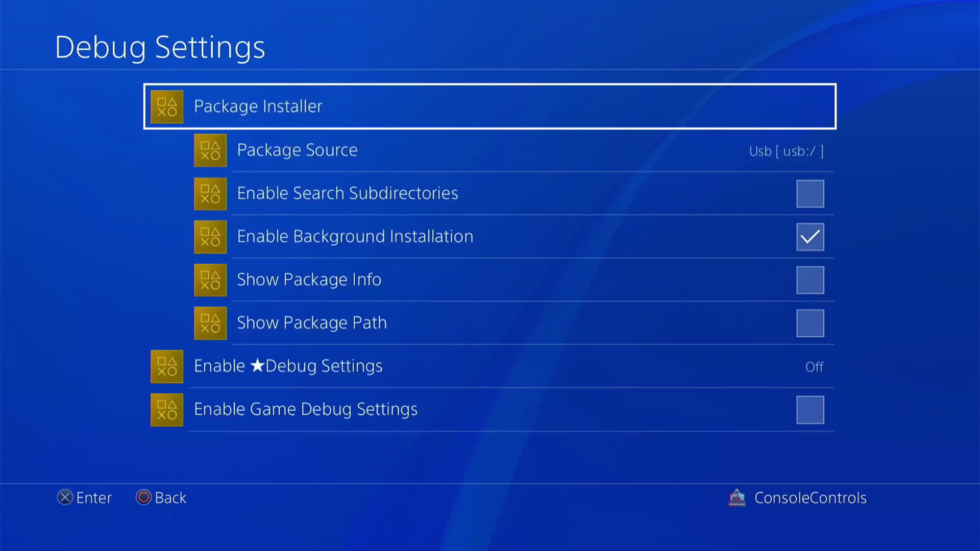
key(Return)
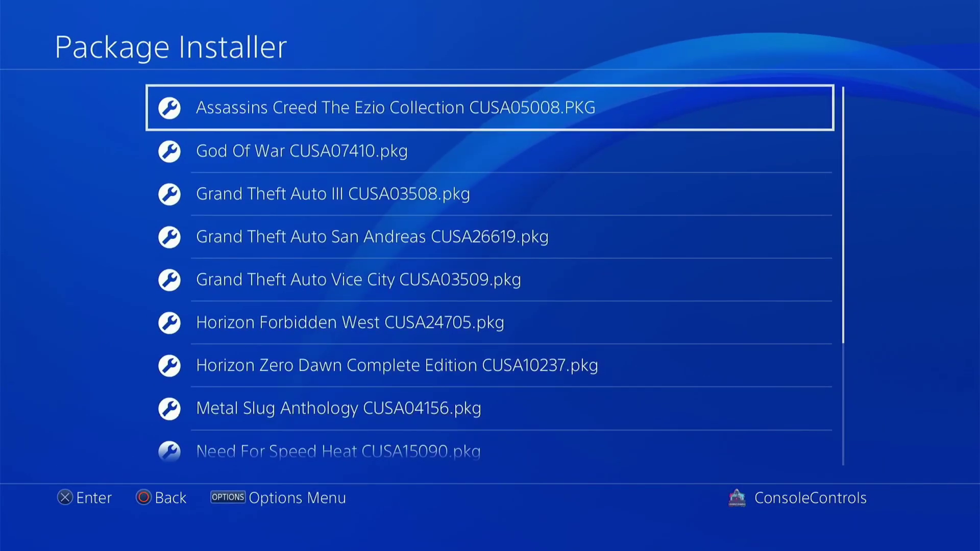
key(Down)
key(Down)
key(Down)
key(Down)
key(Down)
key(Down)
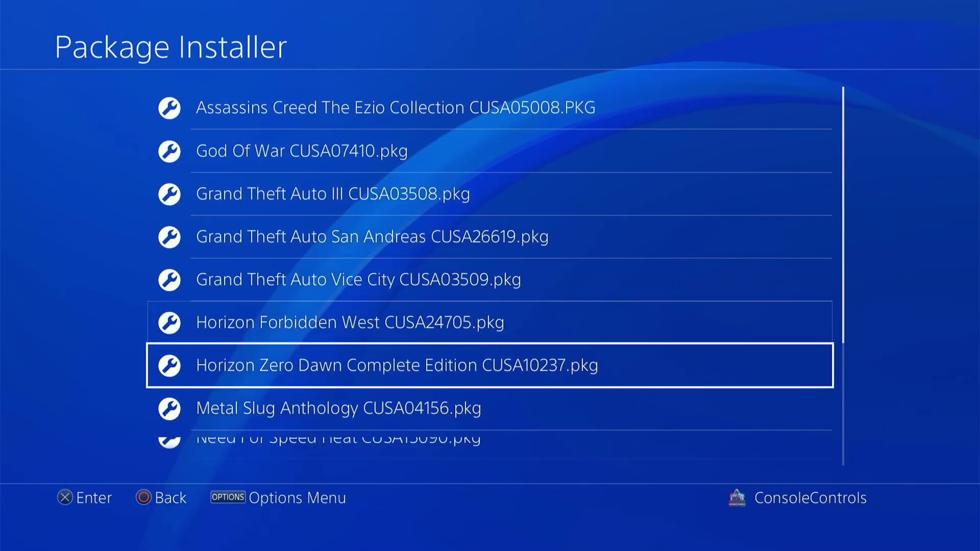
key(Down)
key(Down)
key(Down)
key(Down)
key(Down)
key(Down)
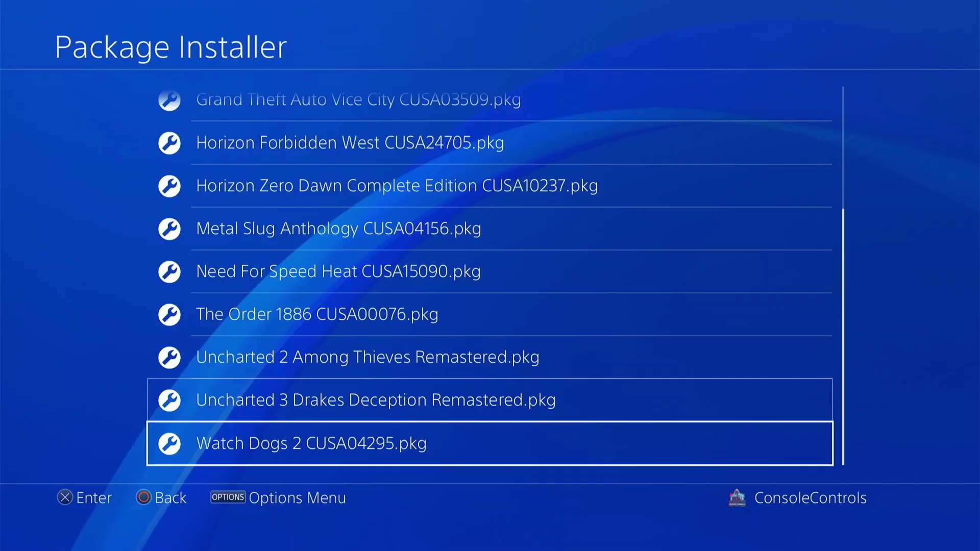
key(Escape)
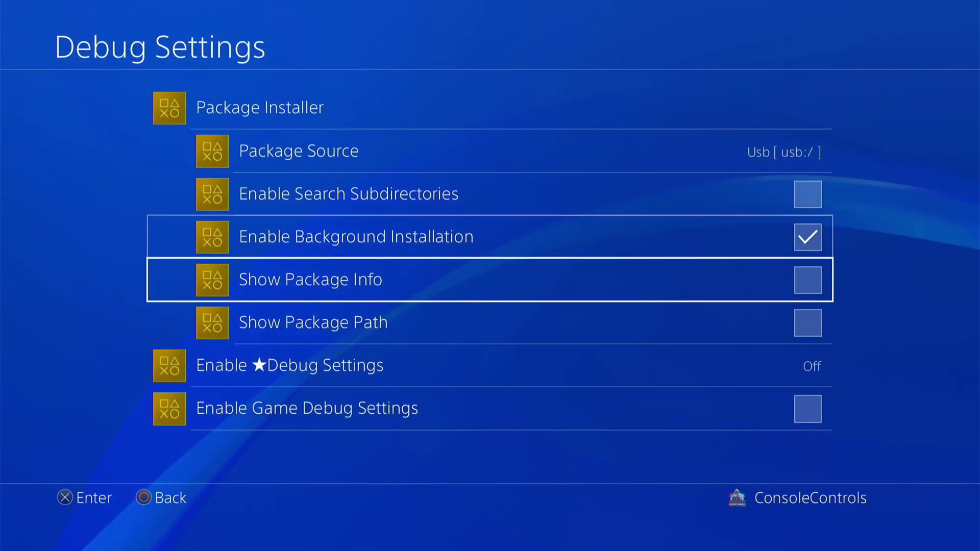
View GoldHEN's Cheat Settings and Plugin Settings pages without changing anything.
key(Escape)
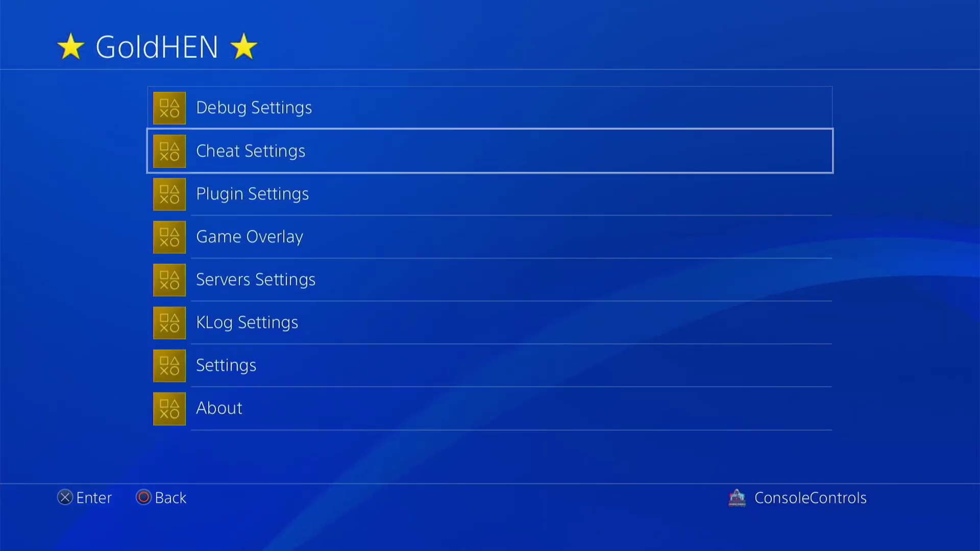
key(Return)
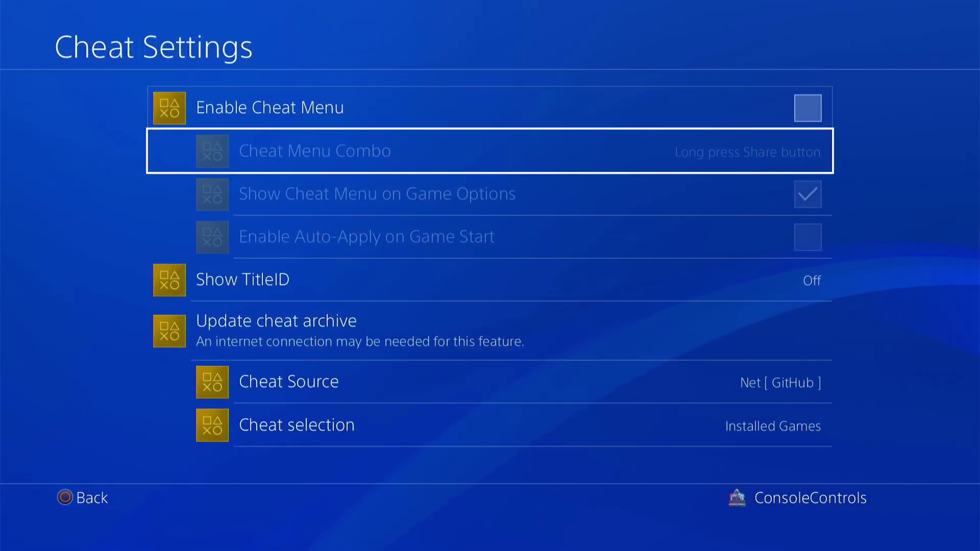
key(Down)
key(Down)
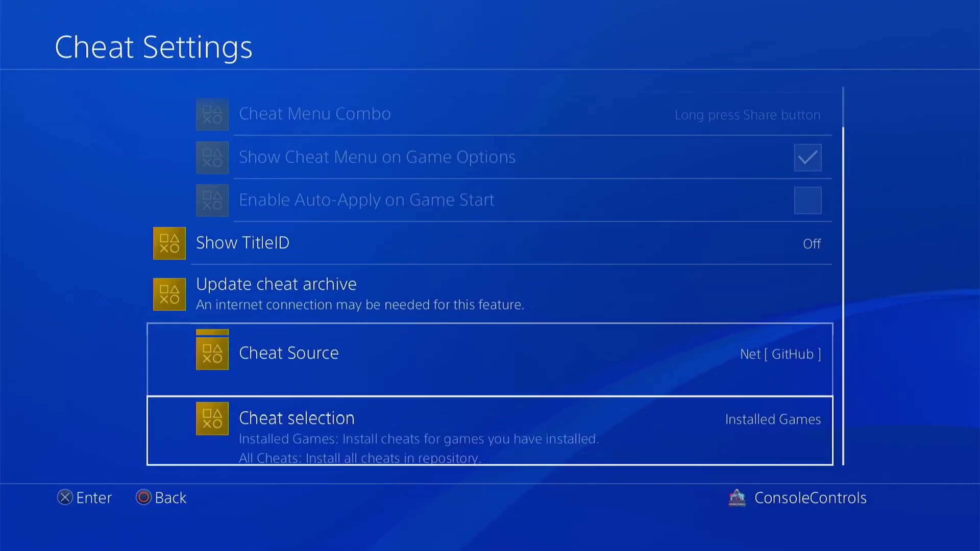
key(Escape)
key(Return)
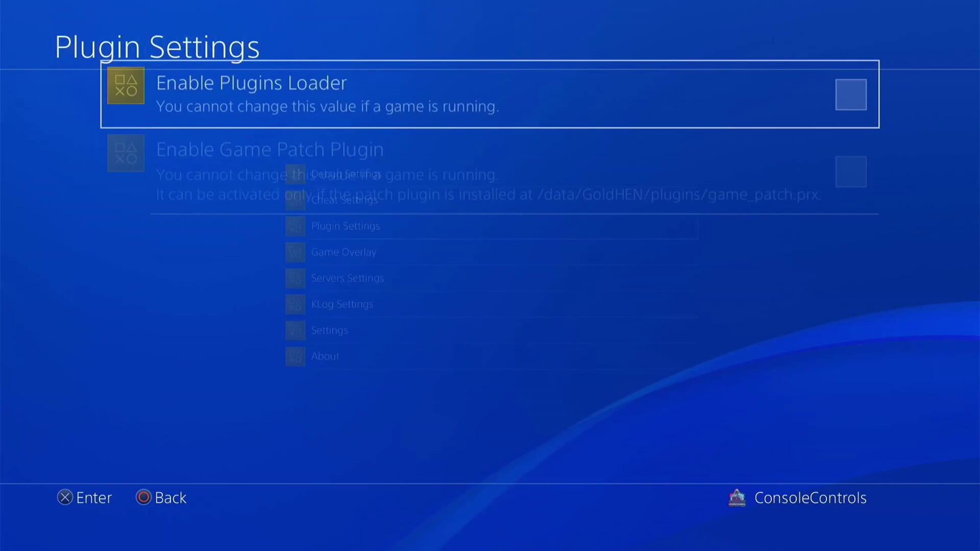
key(Escape)
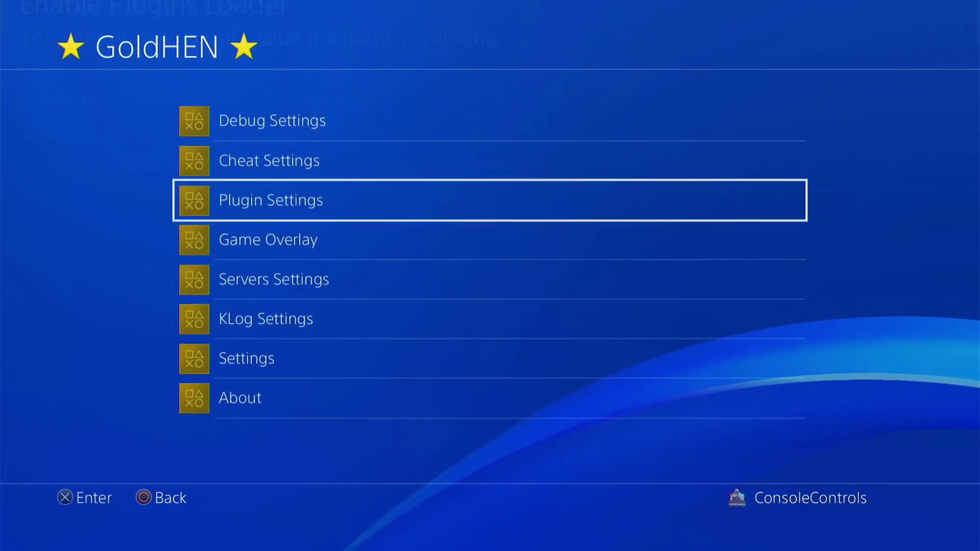
Look through the Game Overlay statistics and text options, leaving them unchanged.
key(Return)
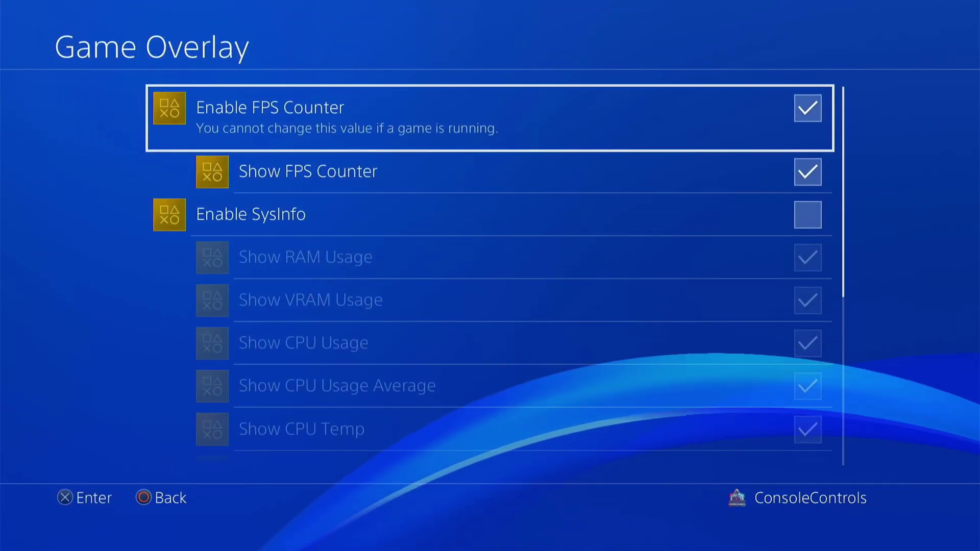
key(Down)
key(Down)
key(Down)
key(Down)
key(Down)
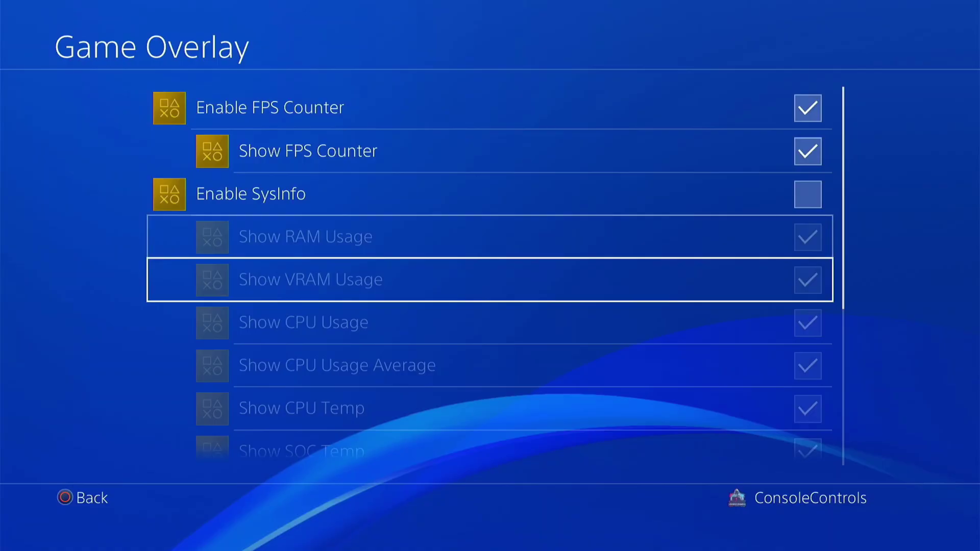
key(Down)
key(Down)
key(Down)
key(Down)
key(Down)
key(Down)
key(Down)
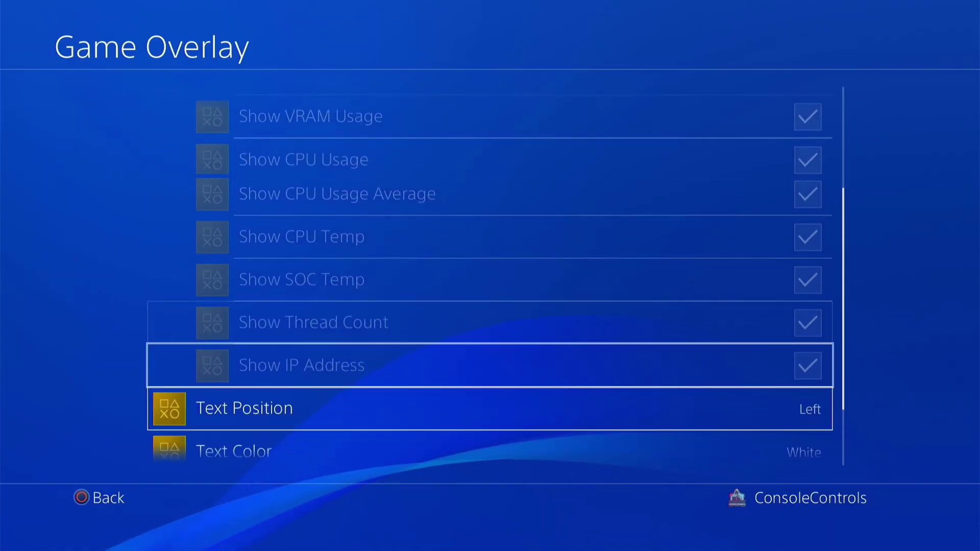
key(Down)
key(Down)
key(Escape)
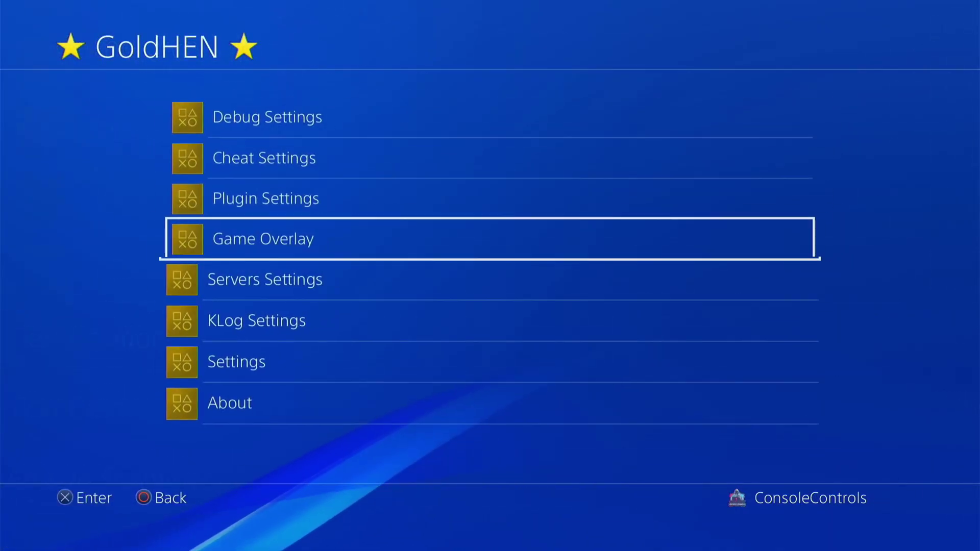
key(Down)
Check the Servers Settings, including the BinLoader server, and the KLog Settings pages.
key(Return)
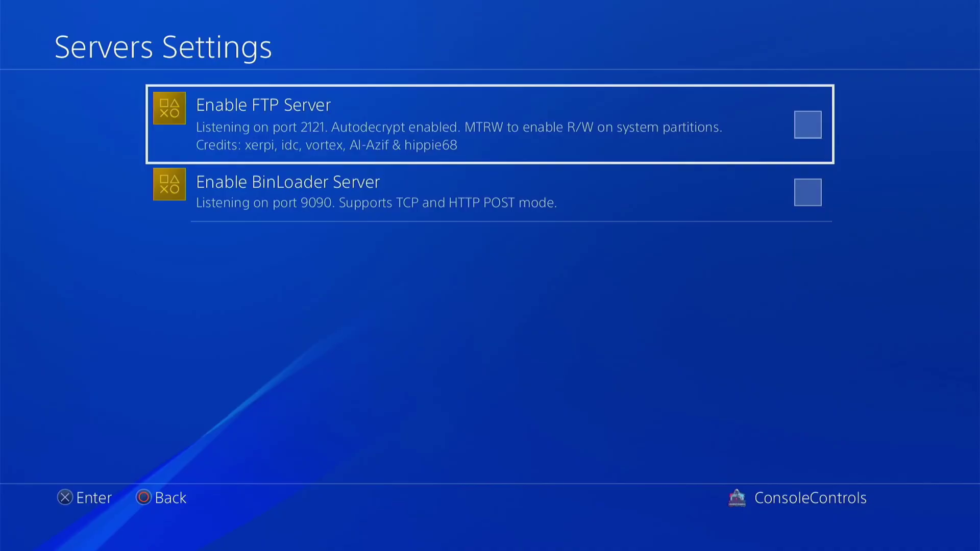
key(Down)
key(Escape)
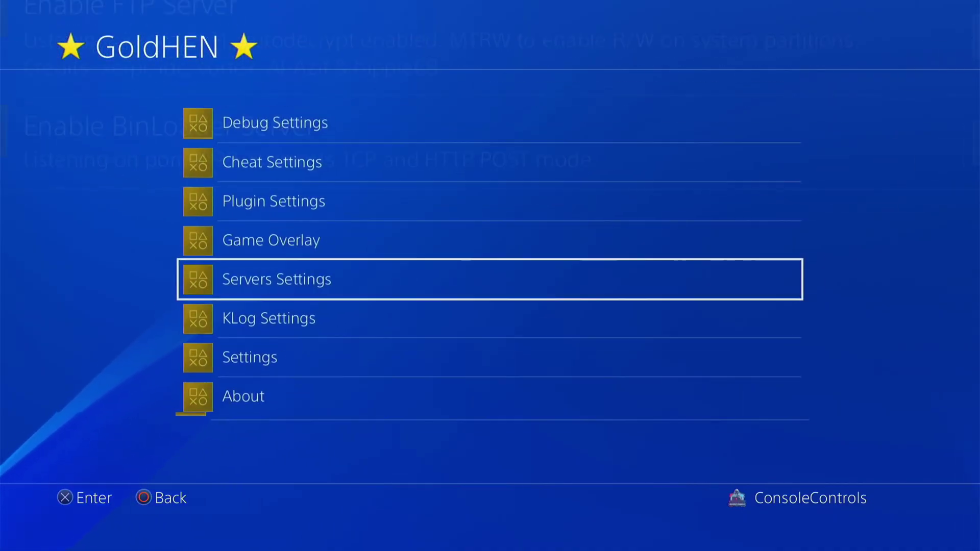
key(Down)
key(Return)
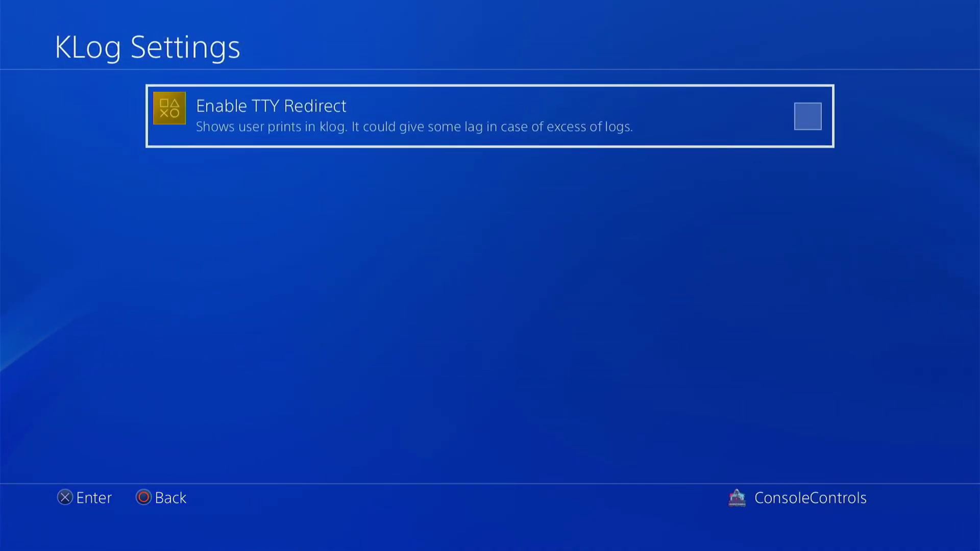
key(Escape)
key(Down)
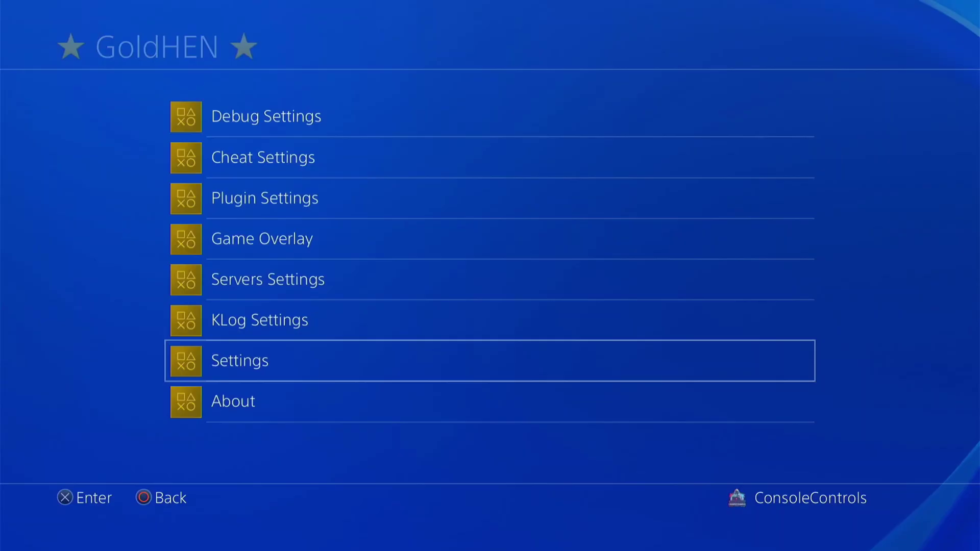
Enable Auto Update Date and Time under GoldHEN Settings > Date and Time.
key(Return)
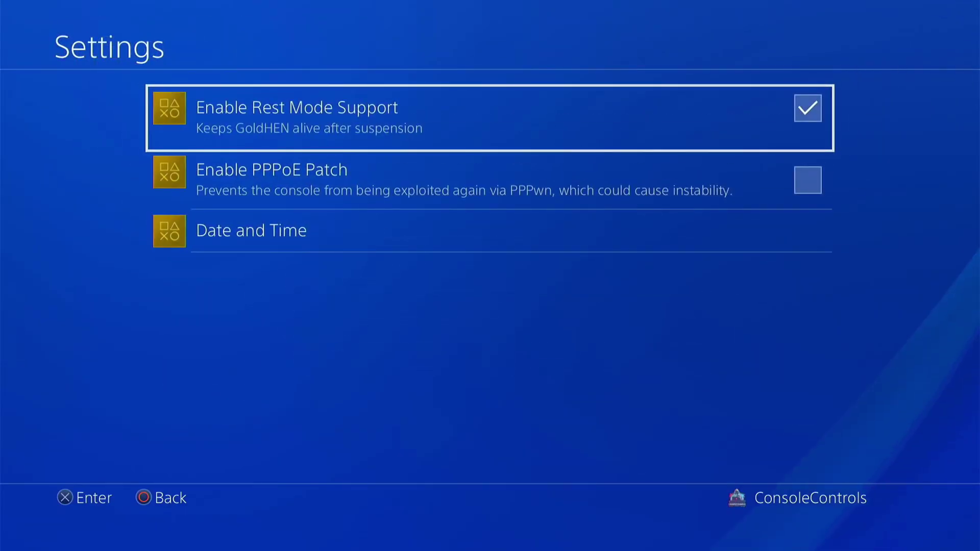
key(Down)
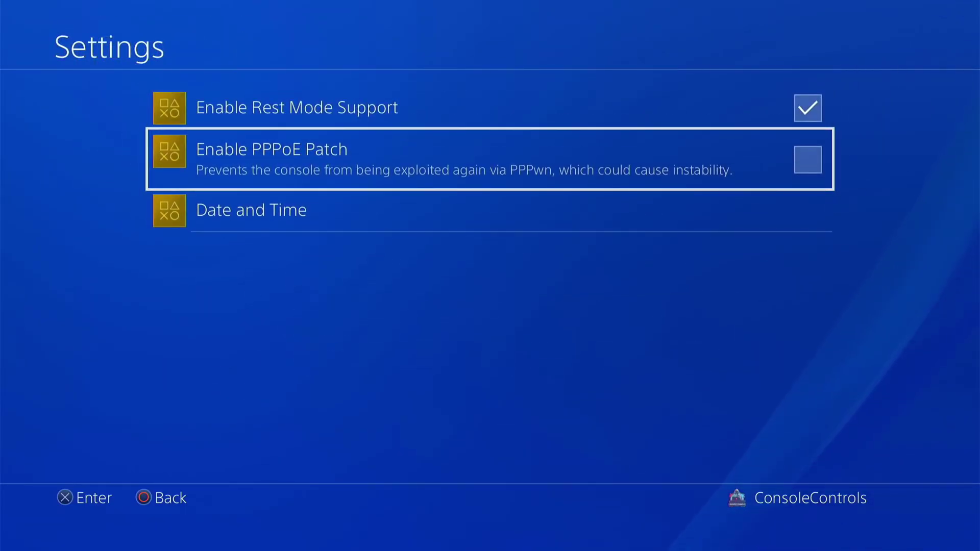
key(Down)
key(Return)
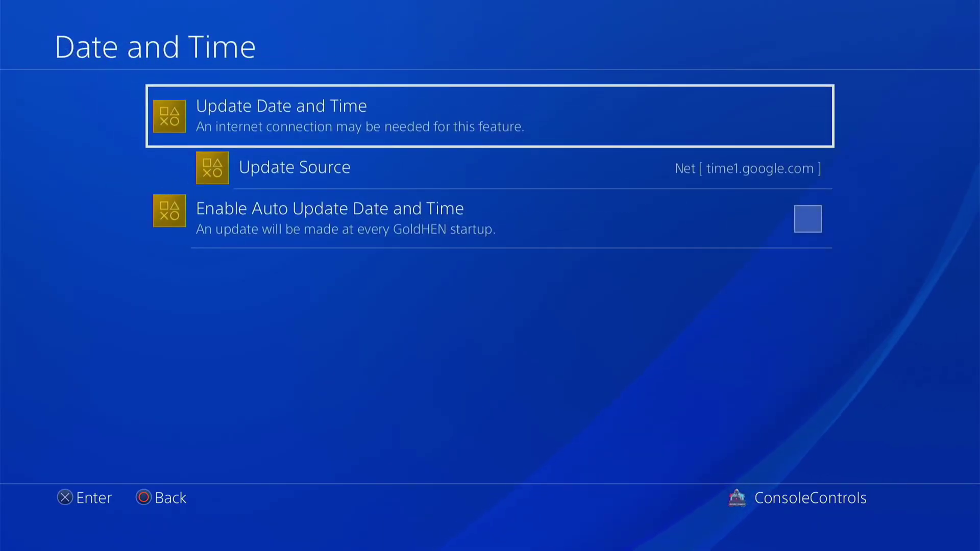
key(Down)
key(Down)
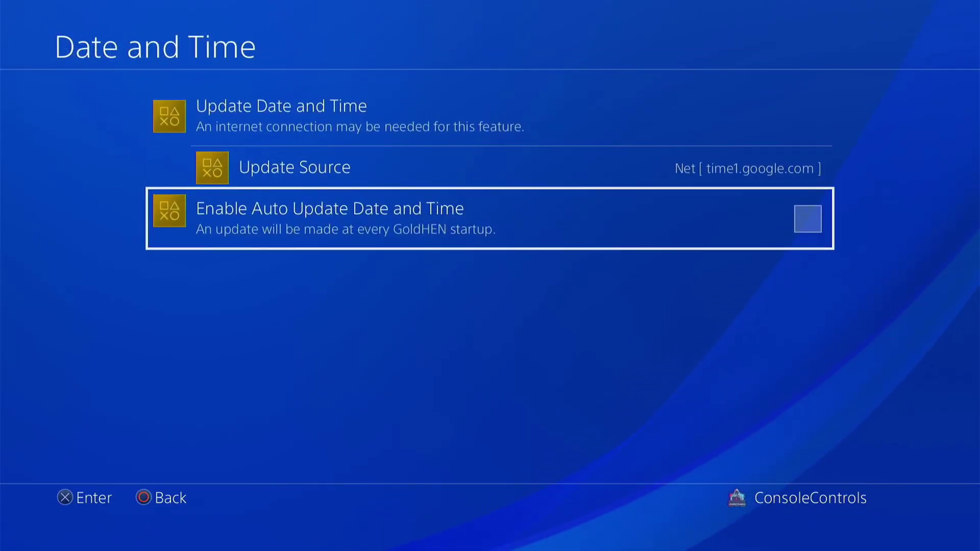
key(Return)
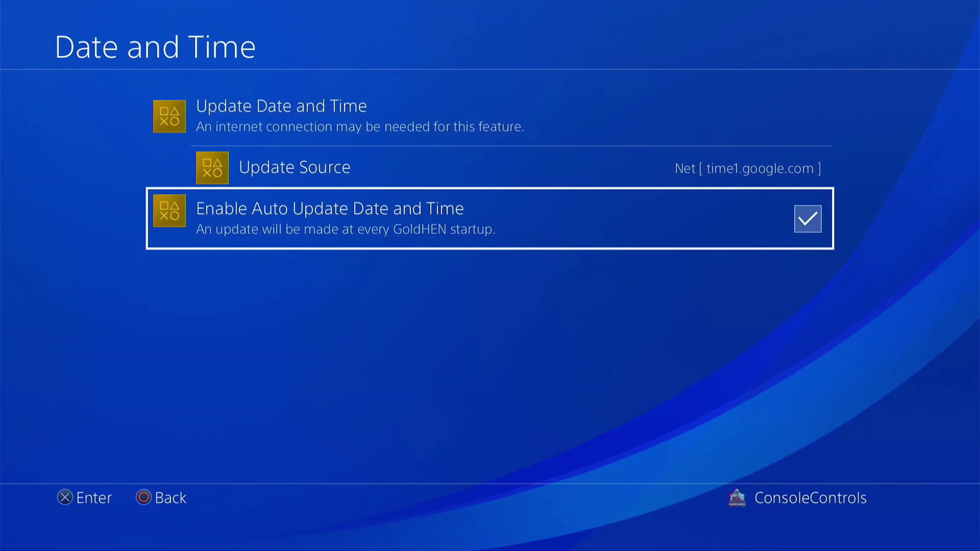
key(Escape)
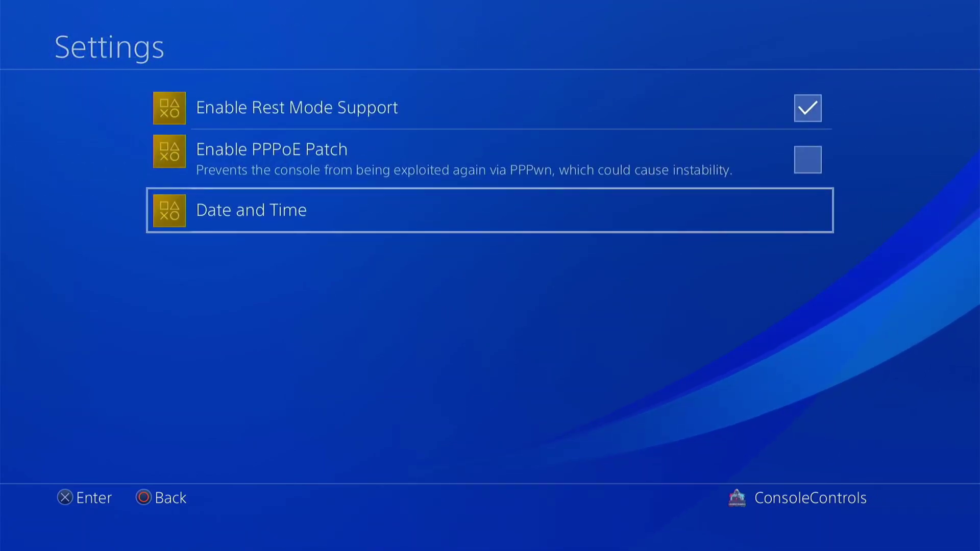
key(Escape)
Browse GoldHEN's About page entries down to Cracktro.
key(Return)
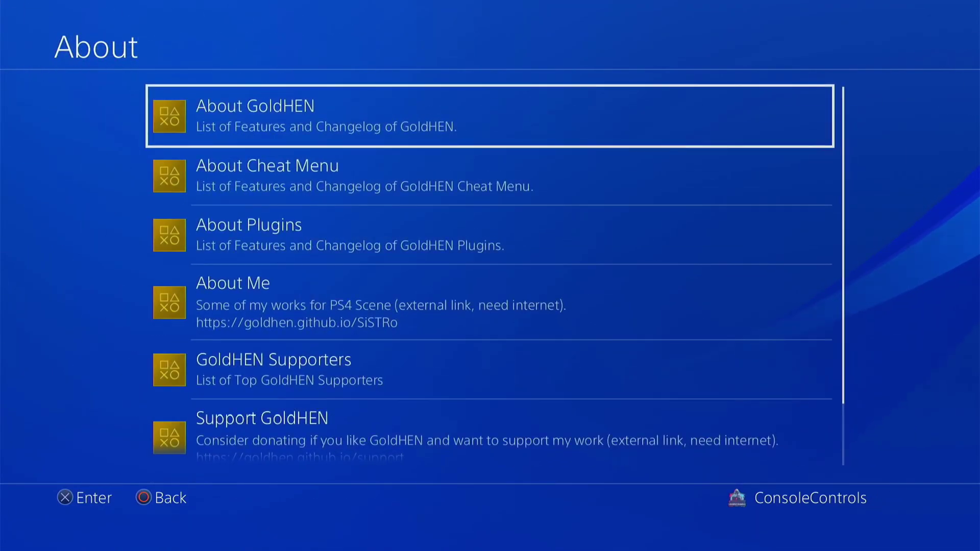
key(Down)
key(Down)
key(Down)
key(Down)
key(Down)
key(Down)
key(Escape)
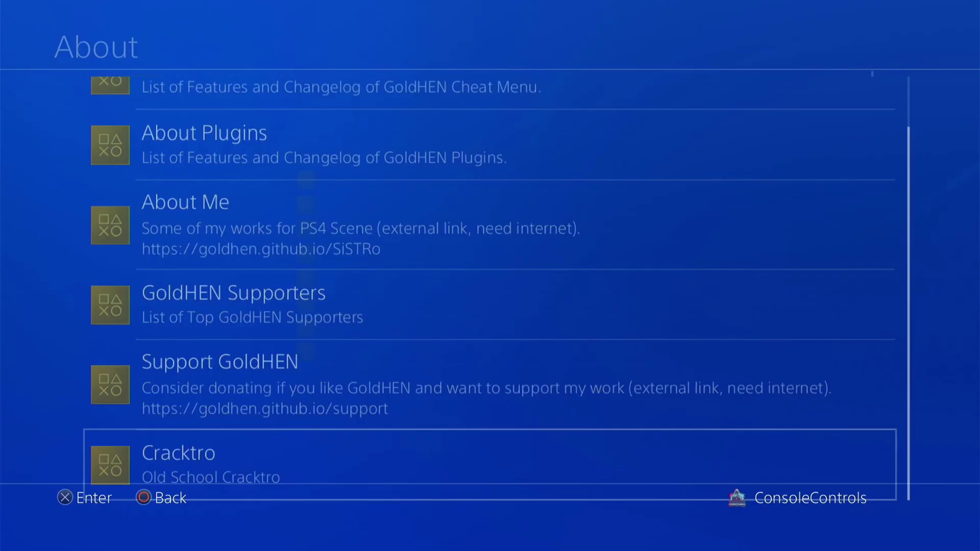
Start a Wi-Fi internet connection setup with the Easy method from Settings > Network.
key(Escape)
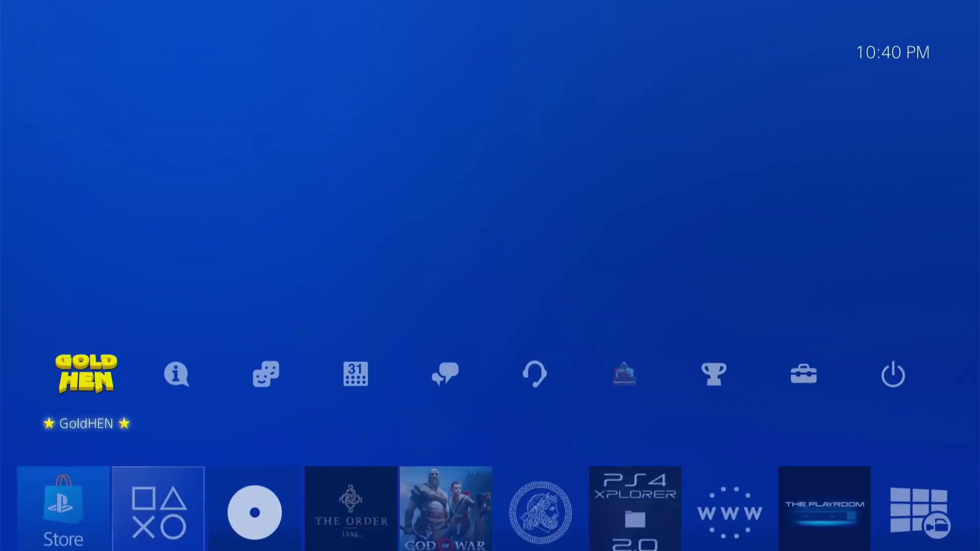
key(Down)
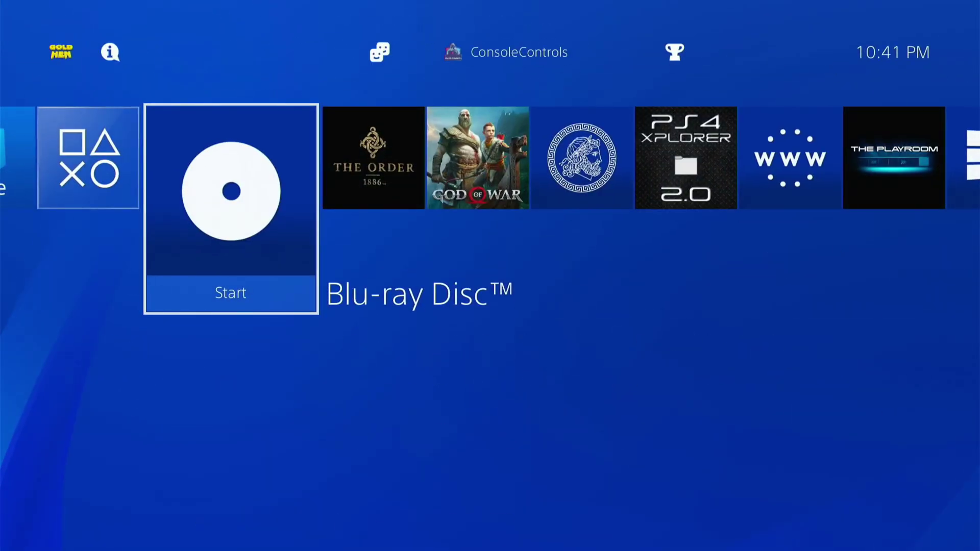
key(Up)
key(Right)
key(Right)
key(Right)
key(Right)
key(Right)
key(Right)
key(Right)
key(Right)
key(Return)
key(Down)
key(Down)
key(Return)
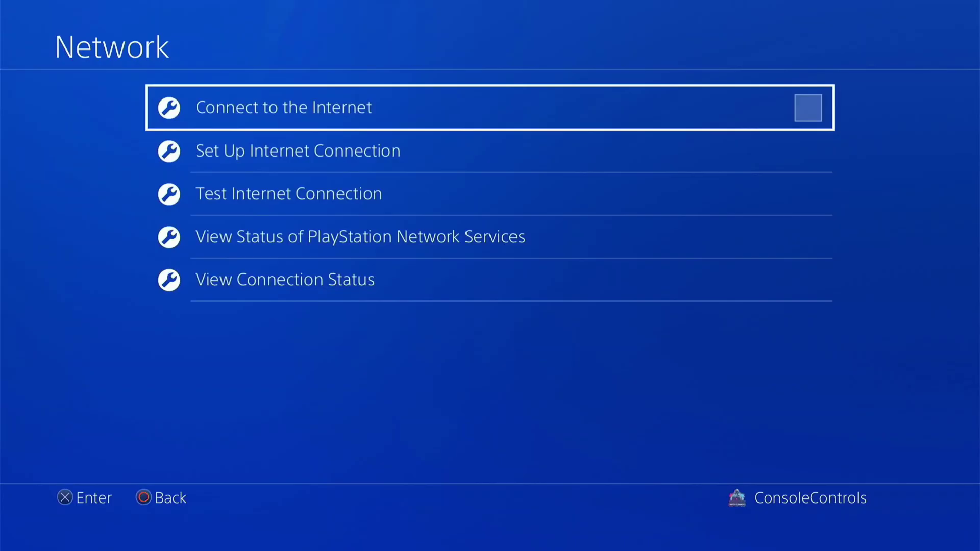
key(Down)
key(Return)
key(Return)
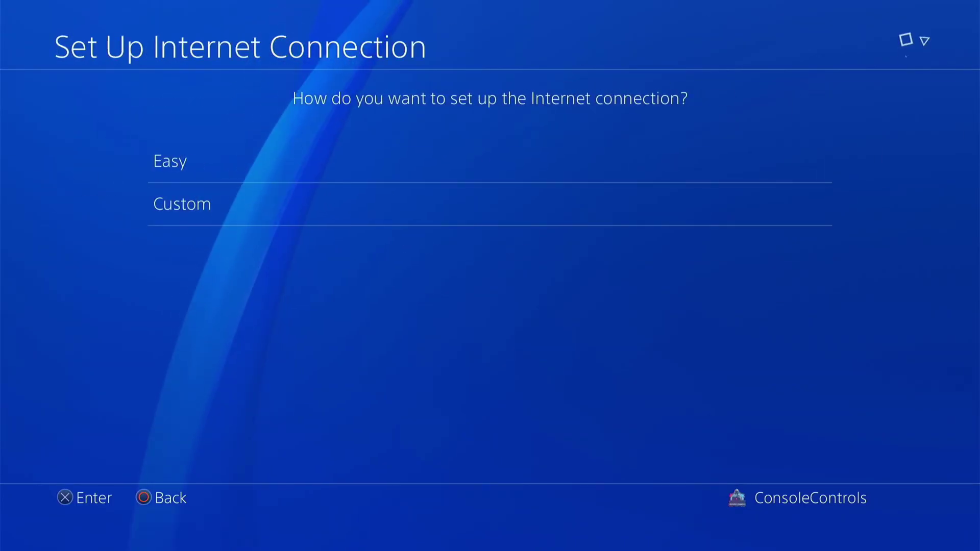
key(Return)
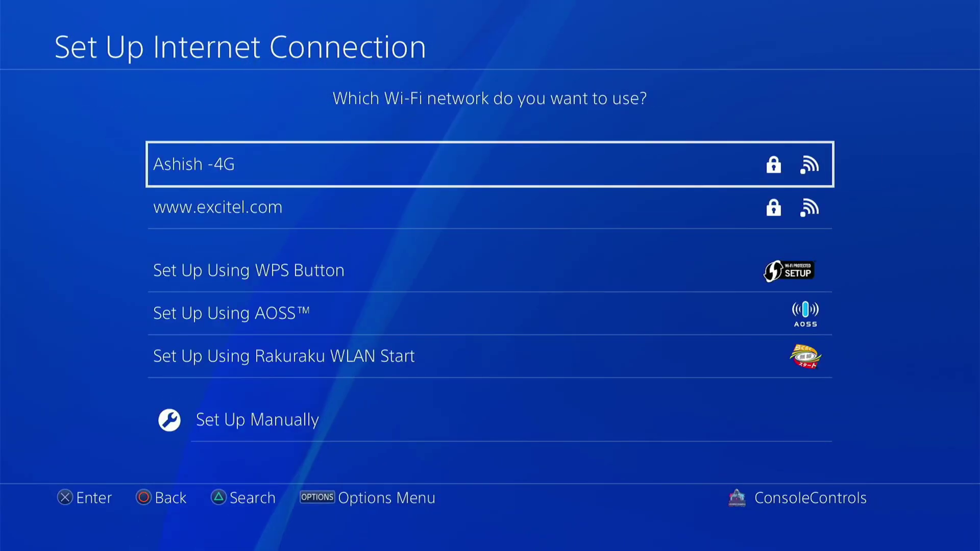
Select the home Wi-Fi network, enter its password, connect and run the internet connection test.
key(Return)
key(Left)
key(Return)
key(Left)
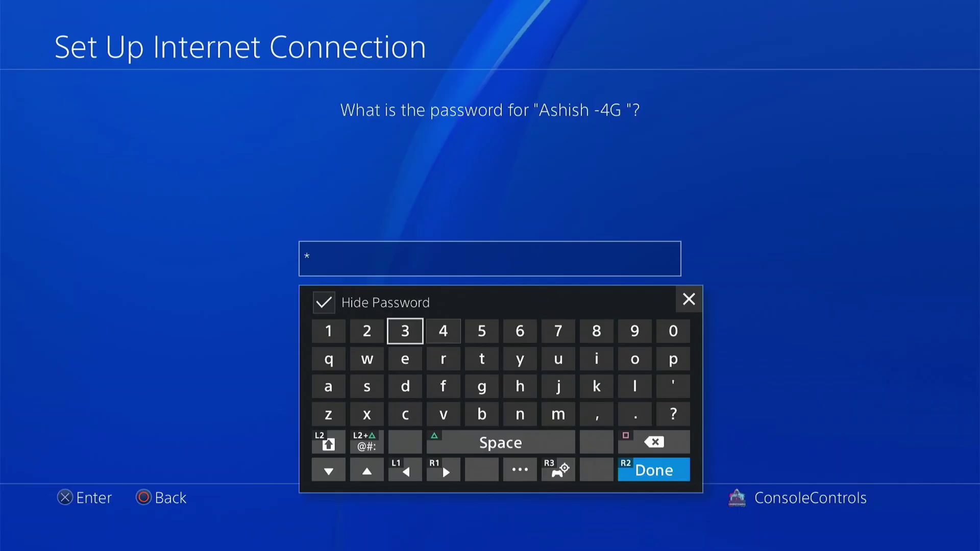
key(Left)
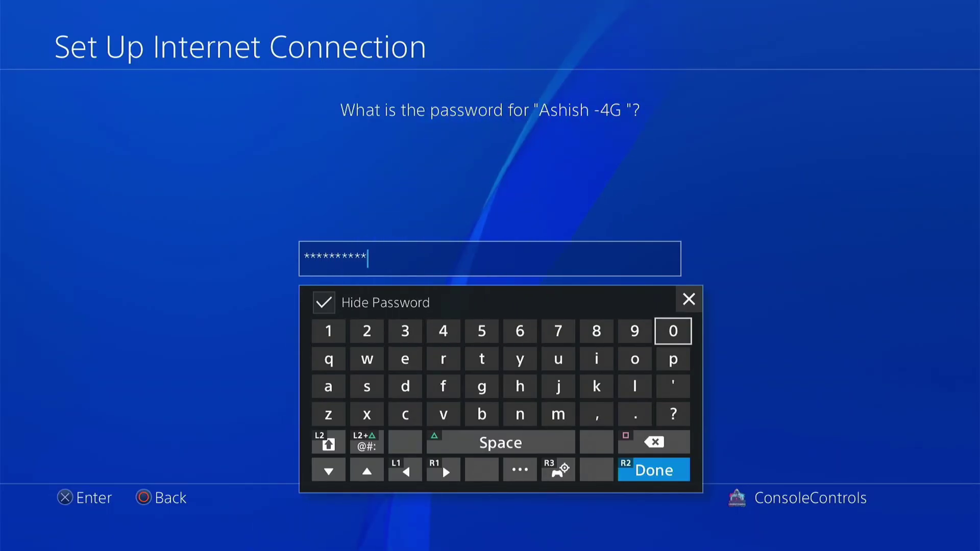
key(Return)
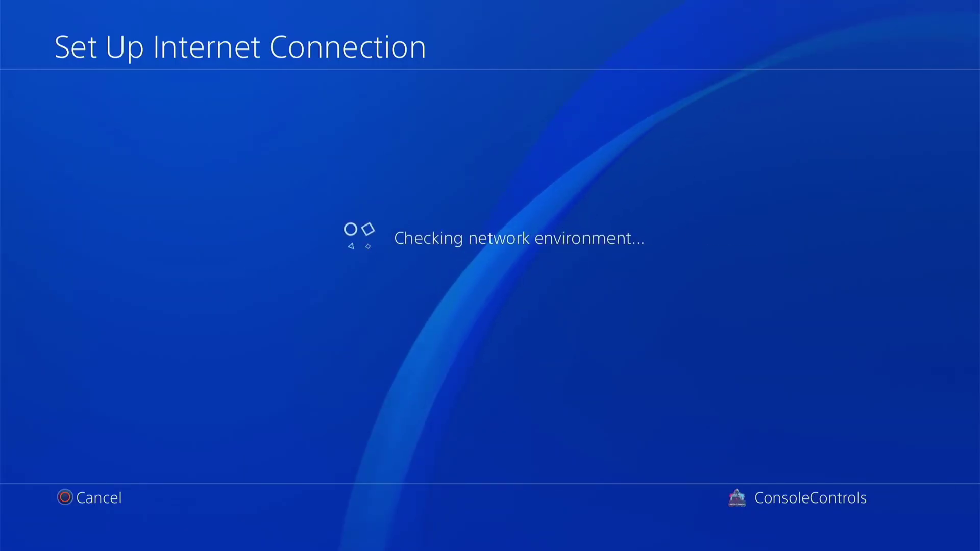
key(Return)
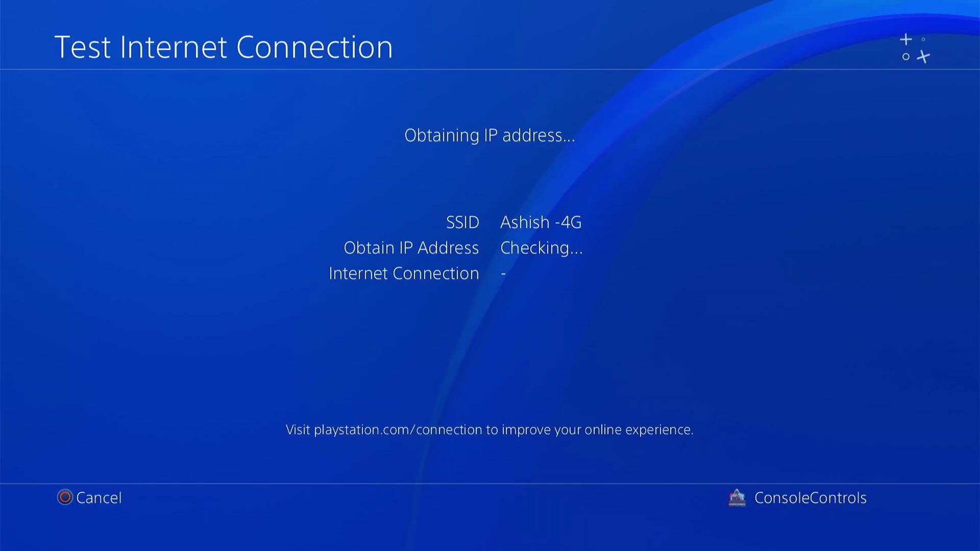
key(Escape)
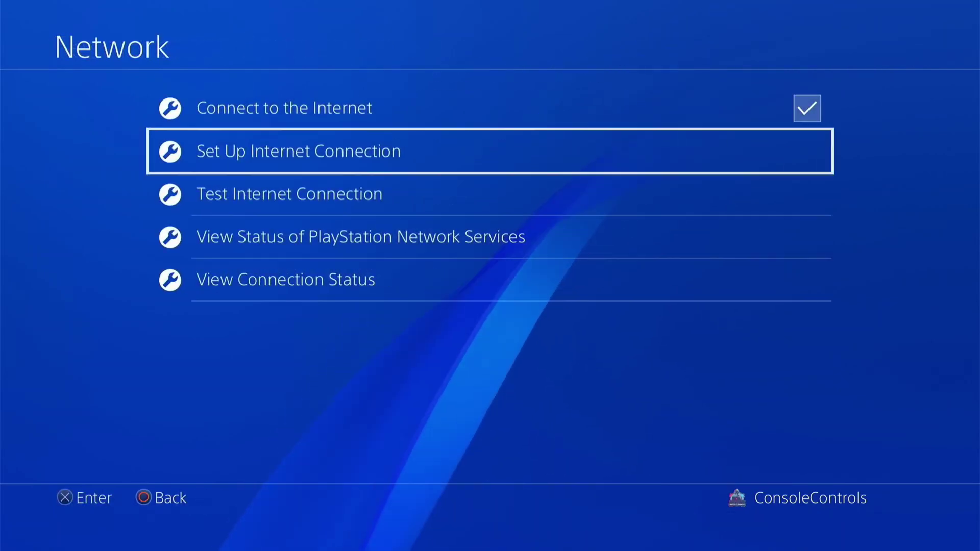
Return to the home screen and choose Restart PS4 from Power Options.
key(Escape)
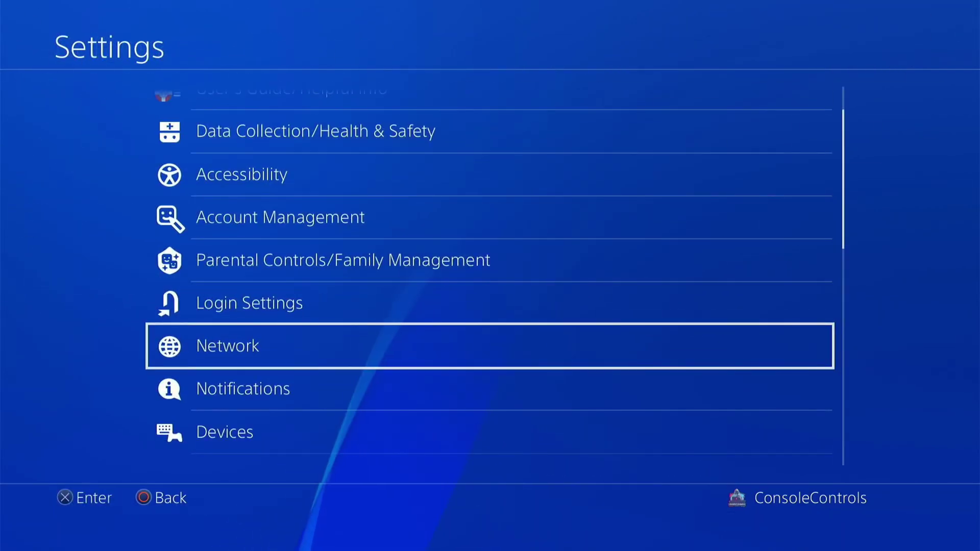
key(Escape)
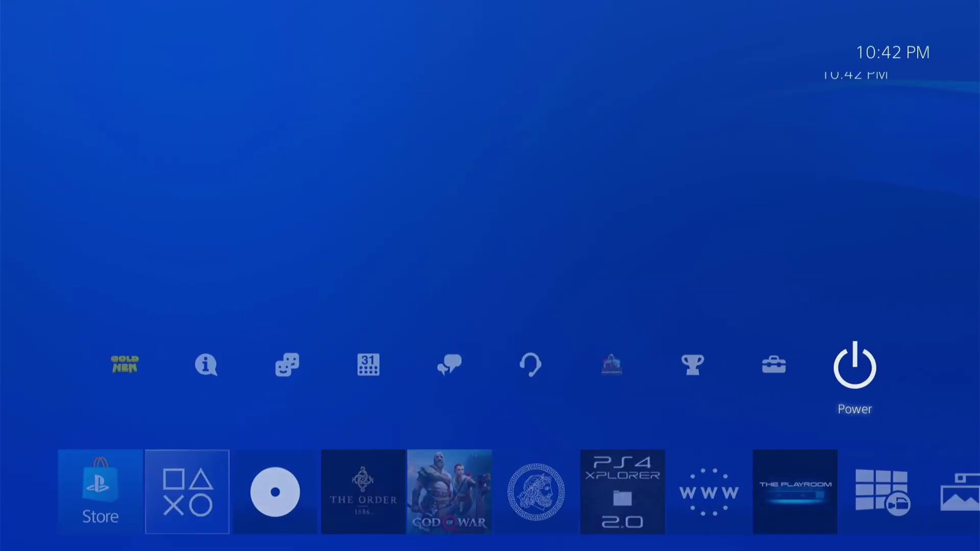
key(Return)
key(Down)
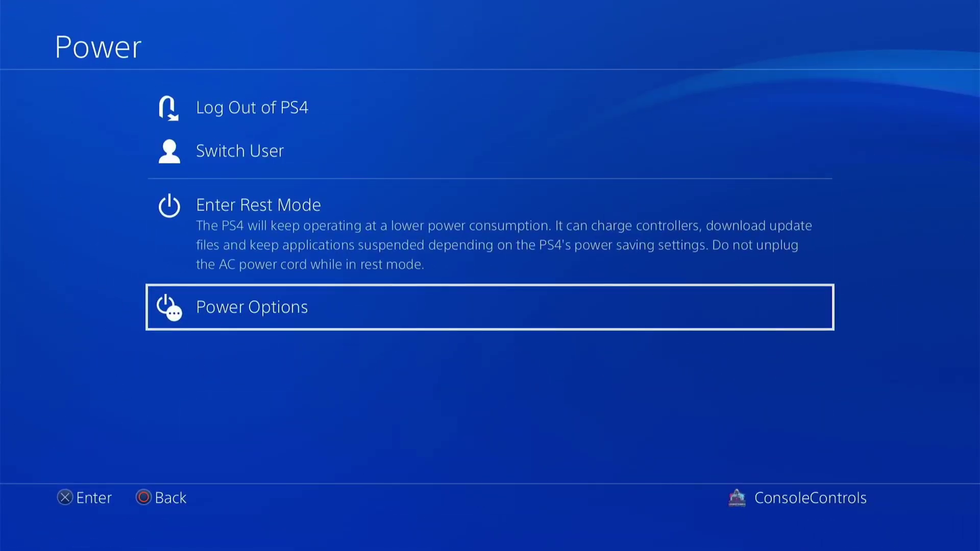
key(Return)
key(Down)
key(Down)
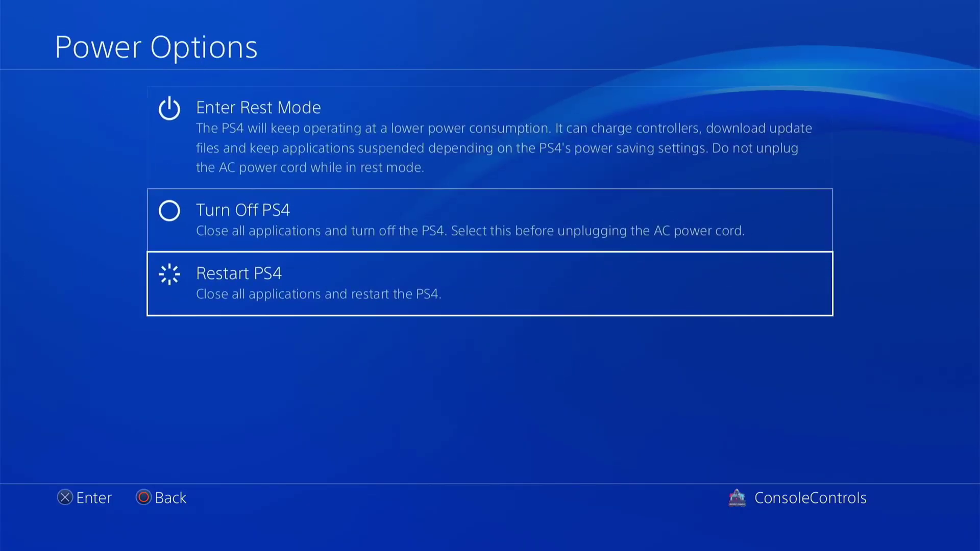
key(Return)
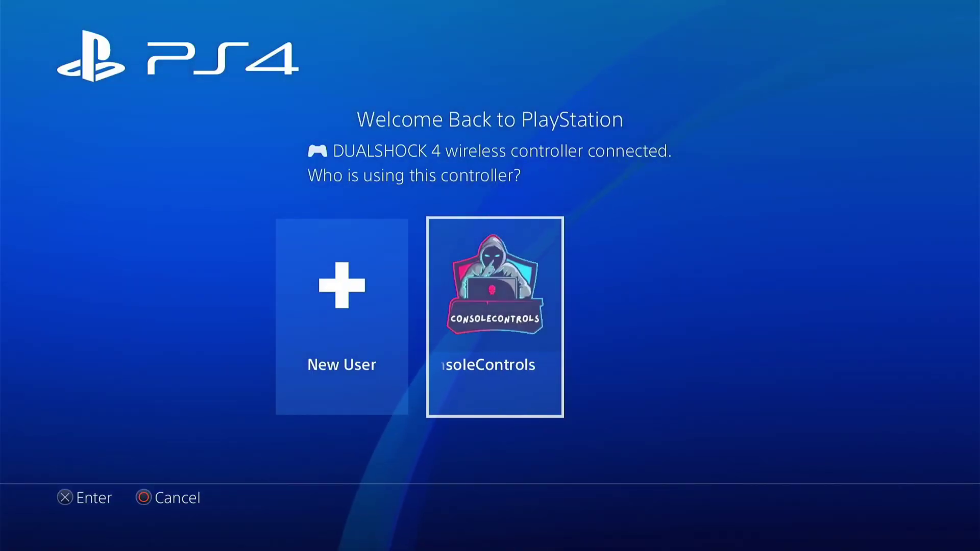
Sign in with the user profile and confirm Connect to the Internet is ticked in Network settings.
key(Return)
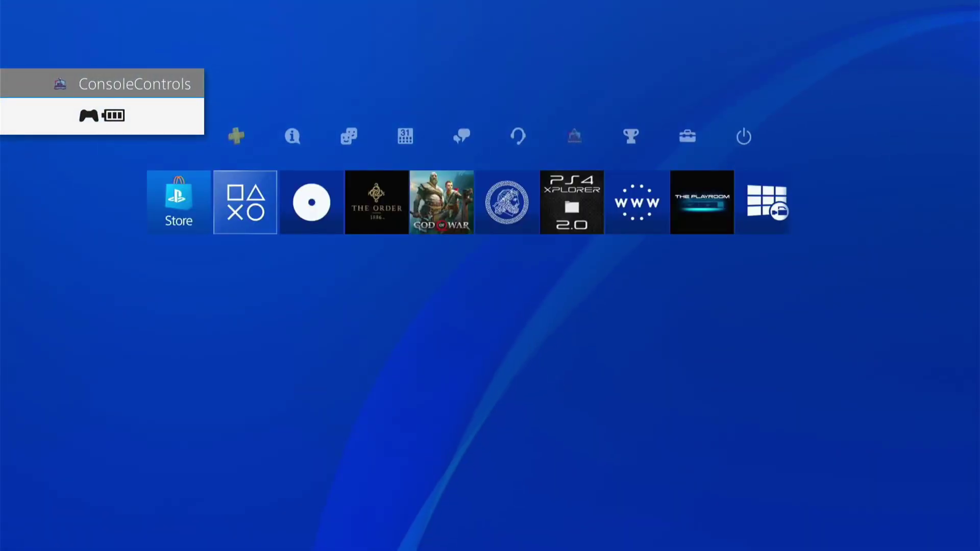
key(Right)
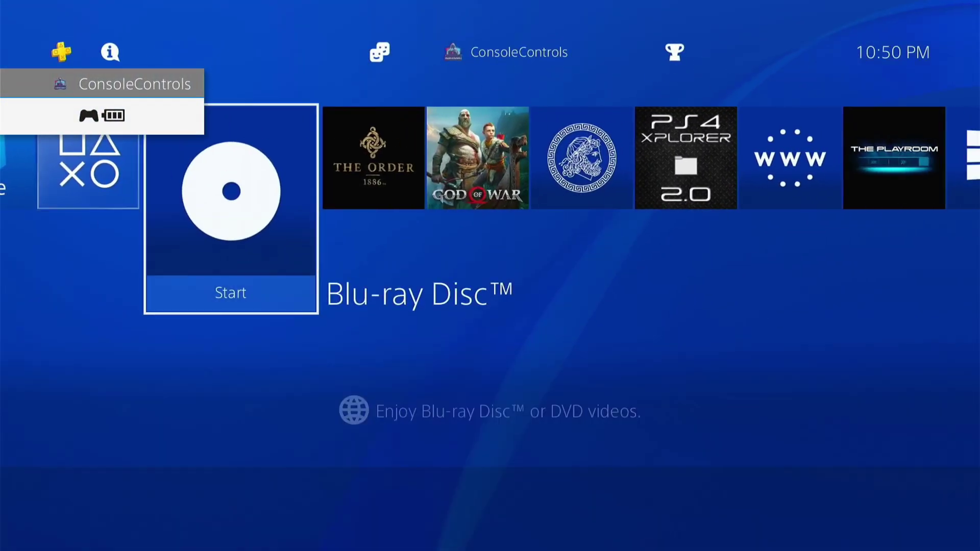
key(Up)
key(Right)
key(Right)
key(Right)
key(Right)
key(Right)
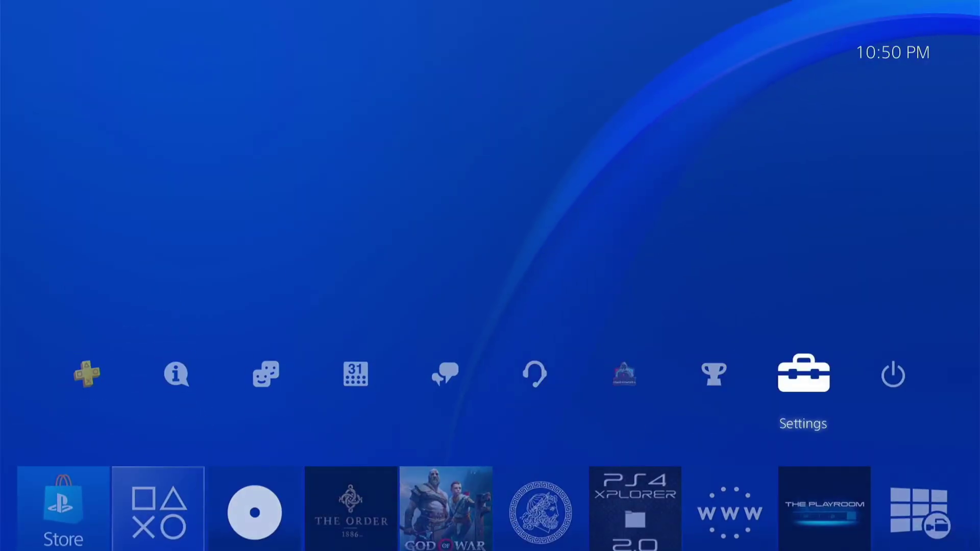
key(Return)
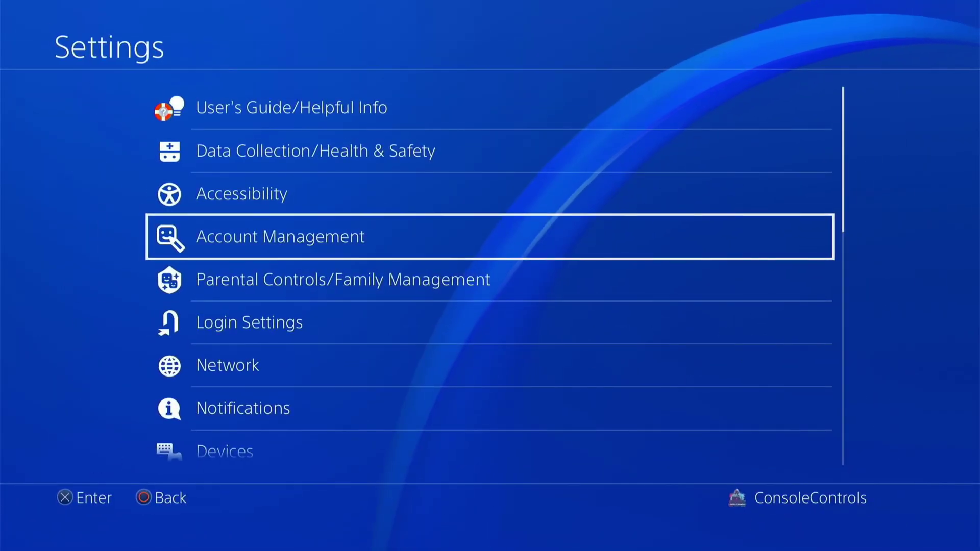
key(Down)
key(Down)
key(Down)
key(Return)
key(Down)
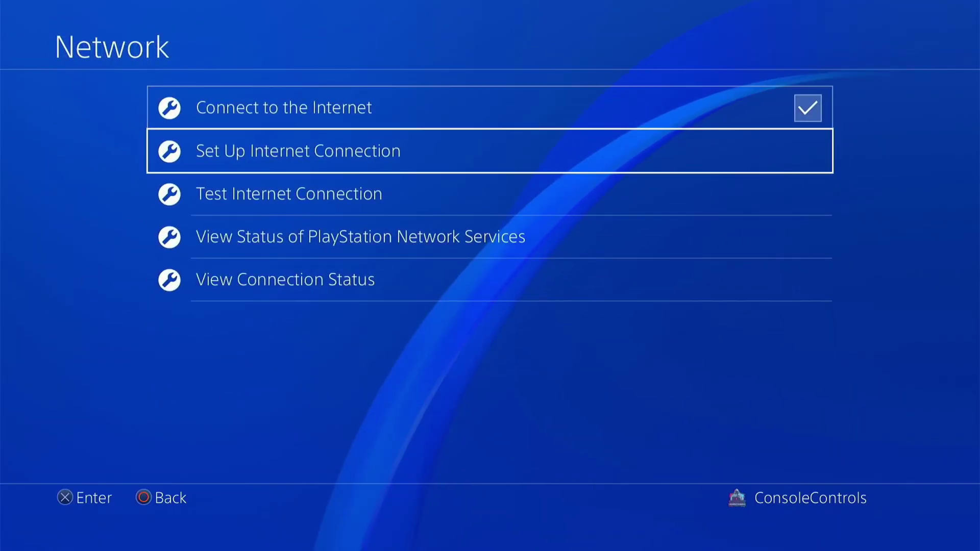
key(Up)
key(Down)
key(Escape)
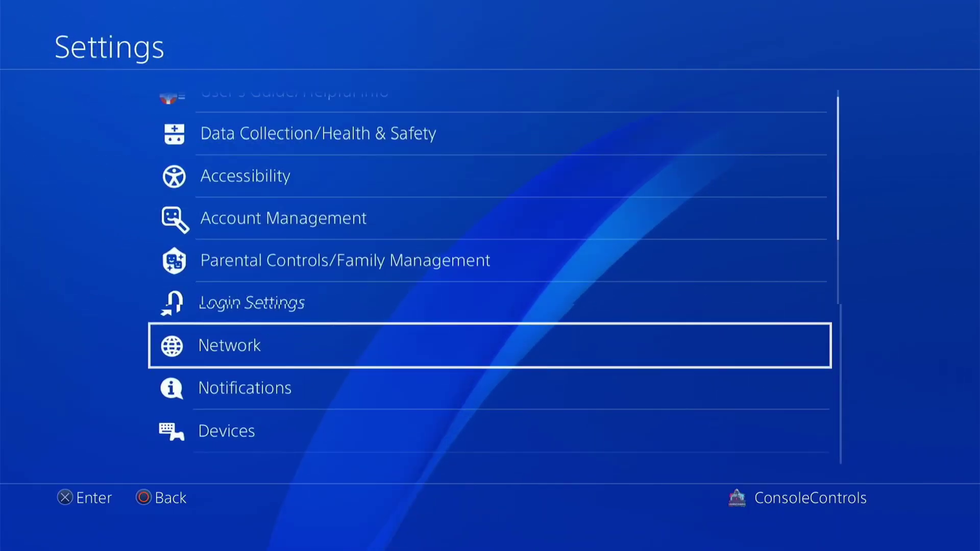
key(Down)
key(Down)
key(Down)
Manually set the clock to 22/8/2025 8:50 PM, changing the hour from 10 to 8.
key(Down)
key(Down)
key(Down)
key(Down)
key(Down)
key(Down)
key(Down)
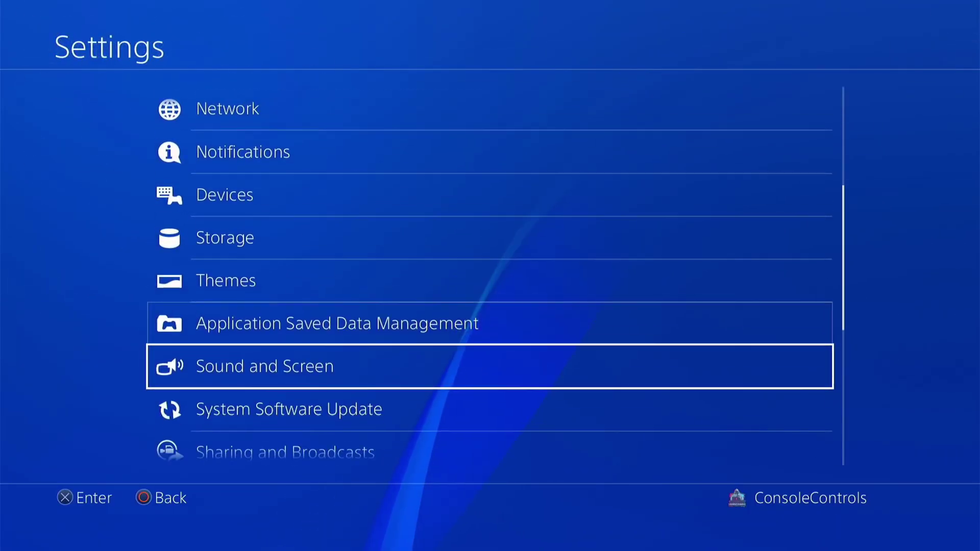
key(Down)
key(Down)
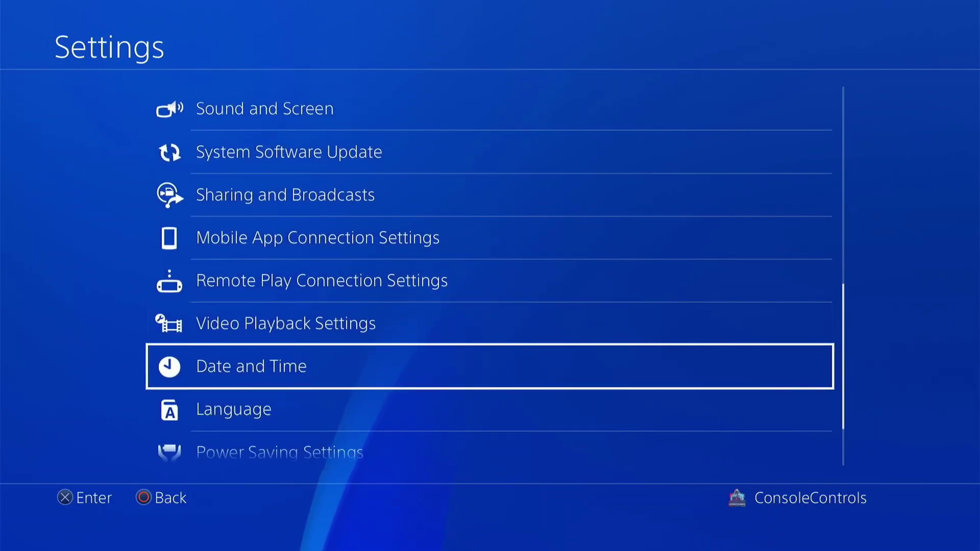
key(Return)
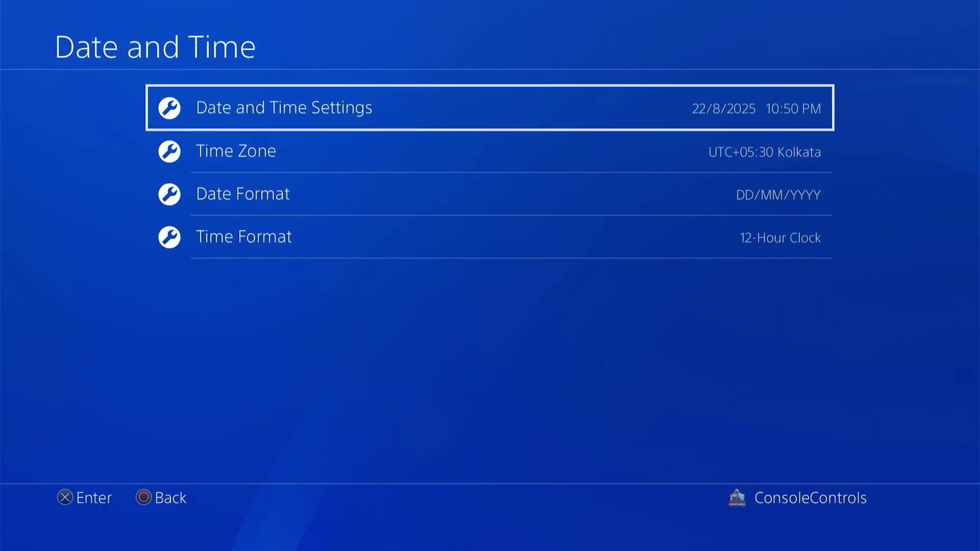
key(Return)
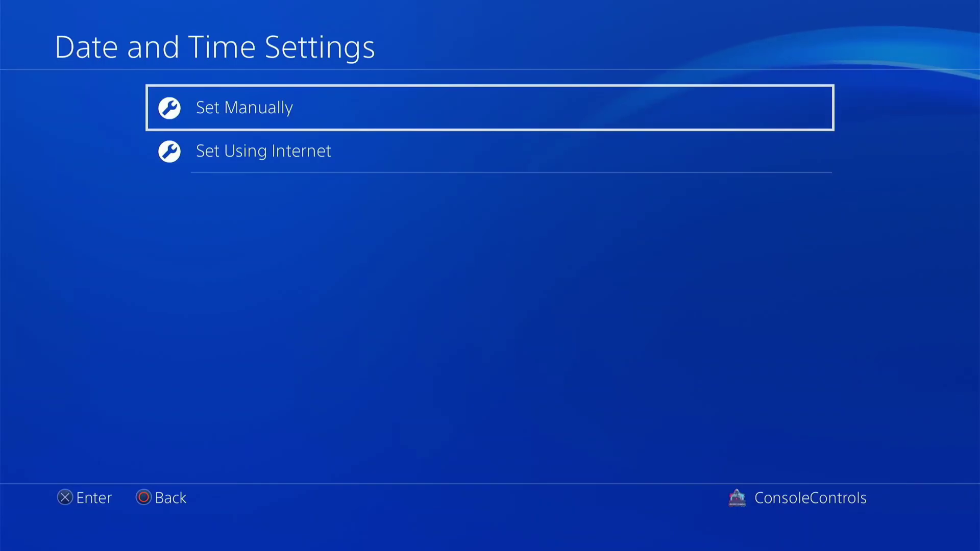
key(Return)
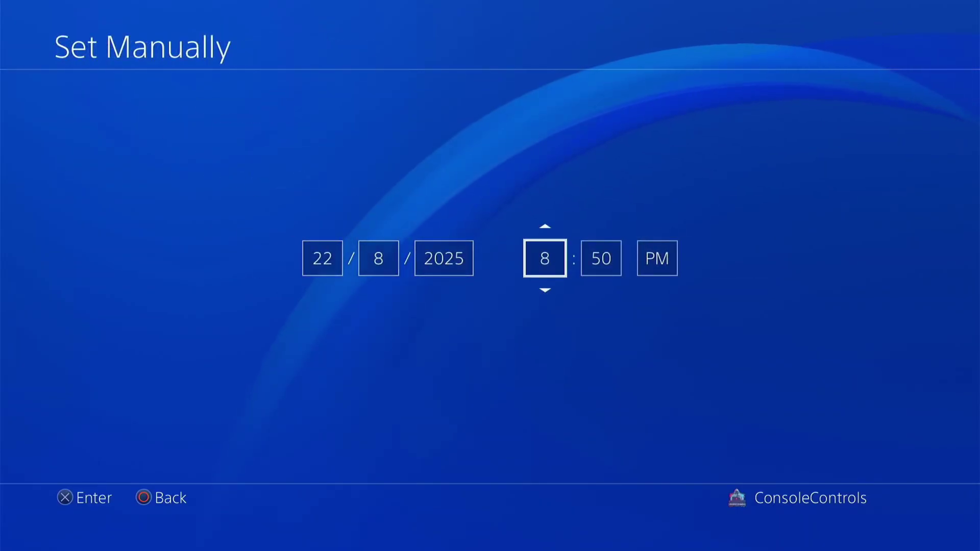
key(Escape)
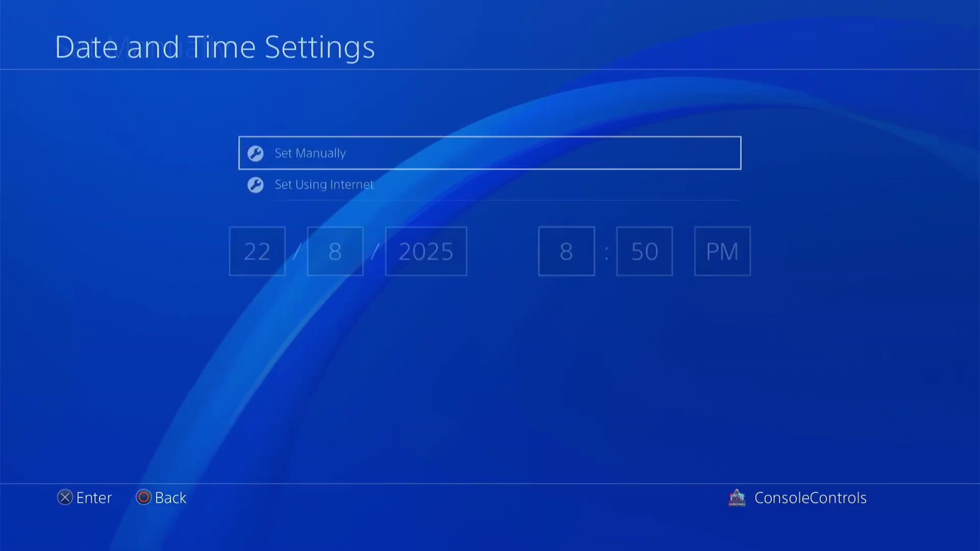
key(Escape)
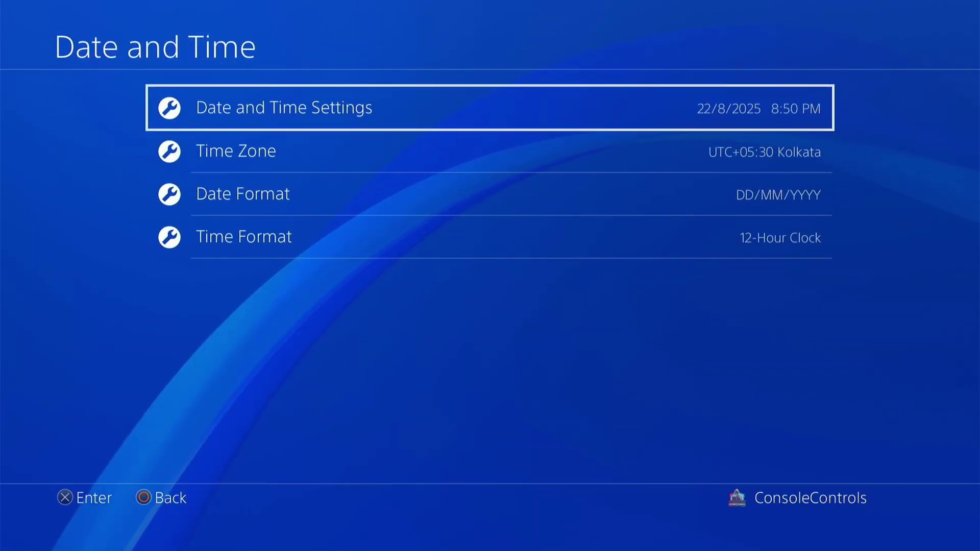
key(Escape)
key(Escape)
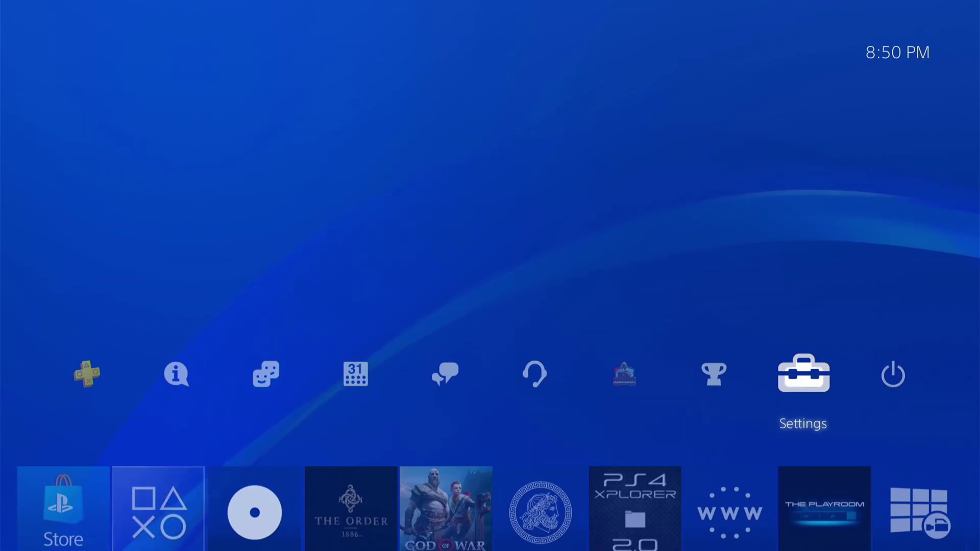
key(Down)
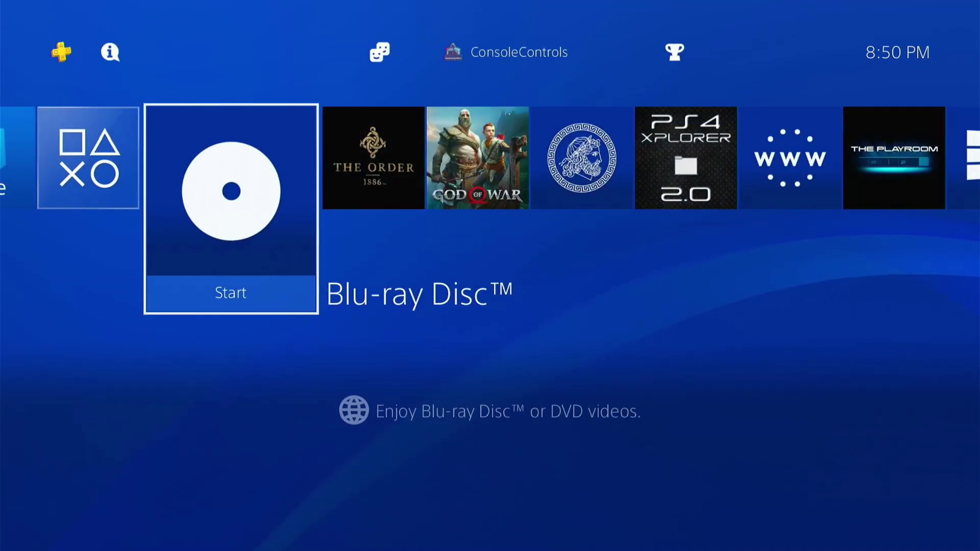
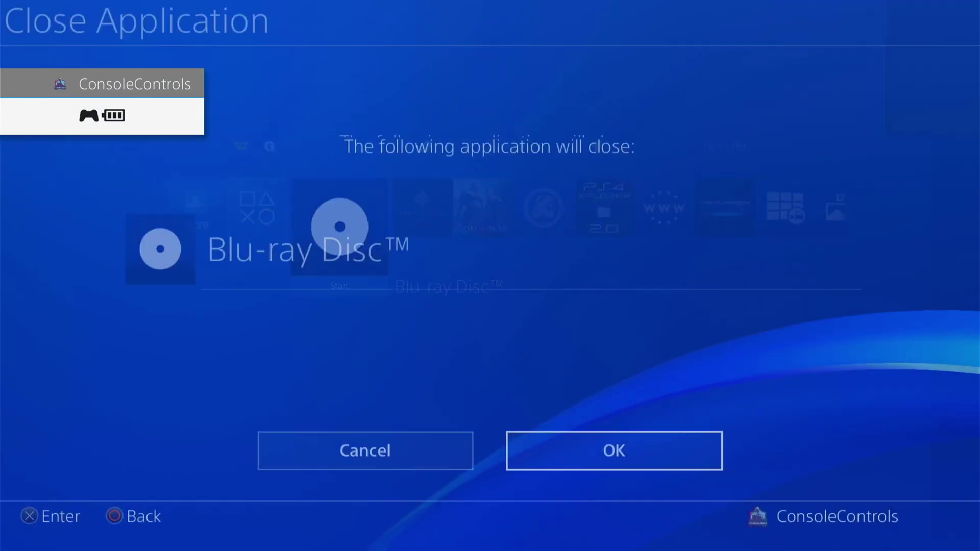
key(Return)
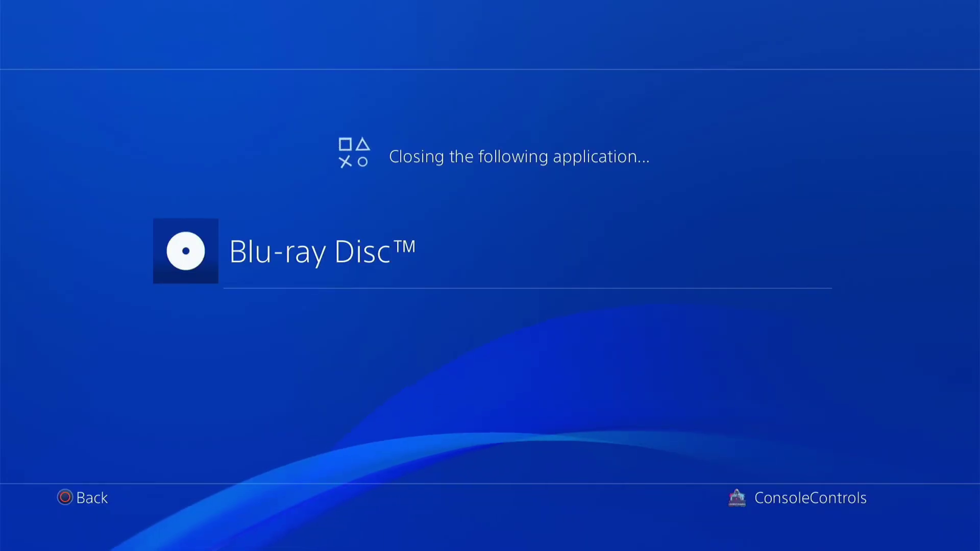
Close the Blu-ray Disc app and move up to the home screen's function area.
key(Up)
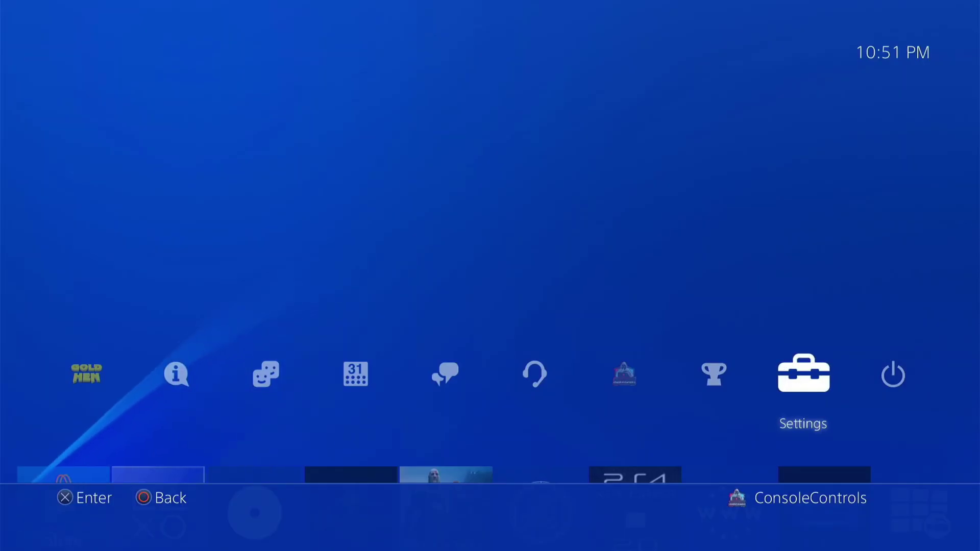
Check Date and Time in Settings shows 22/8/2025, UTC+05:30 Kolkata, then return to the Settings list.
key(Return)
key(Down)
key(Down)
key(Down)
key(Down)
key(Down)
key(Down)
key(Down)
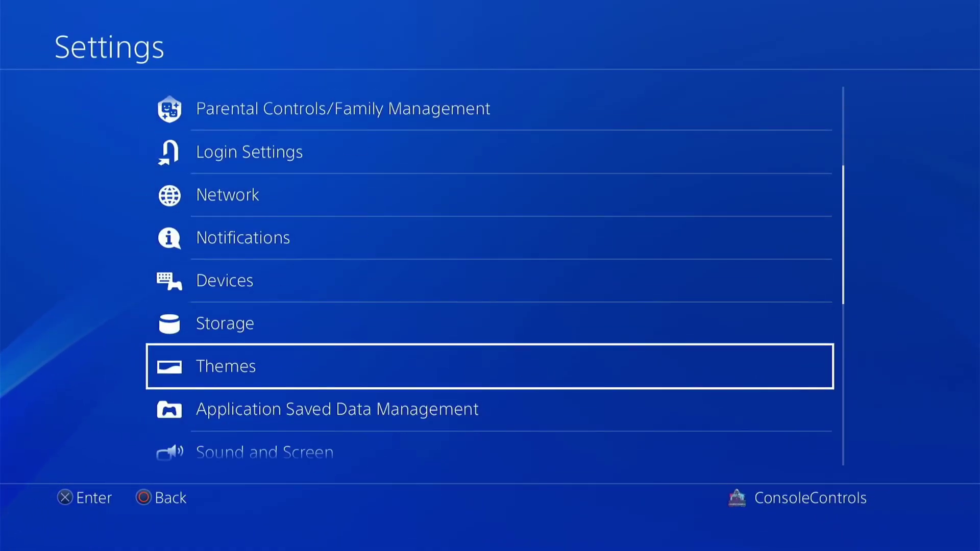
key(Down)
key(Down)
key(Down)
key(Down)
key(Down)
key(Down)
key(Down)
key(Down)
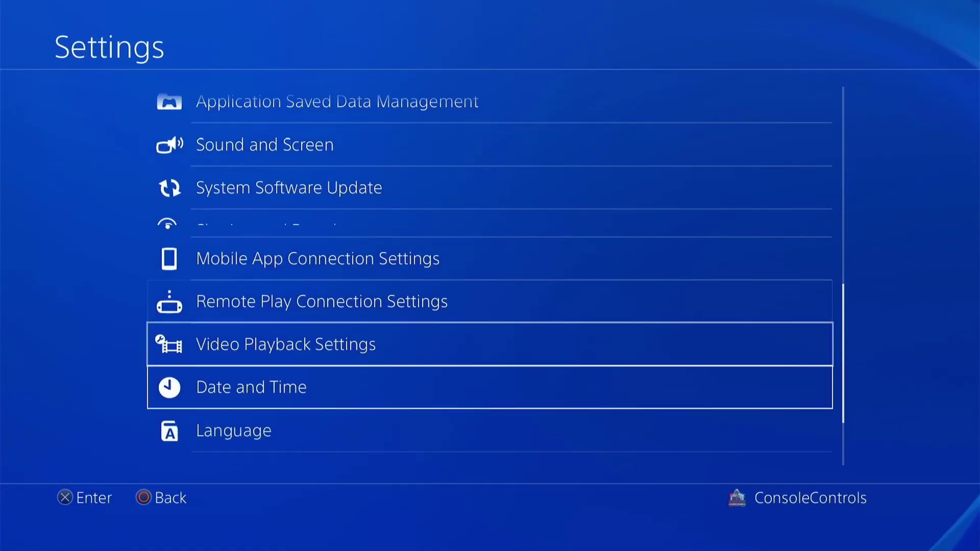
key(Return)
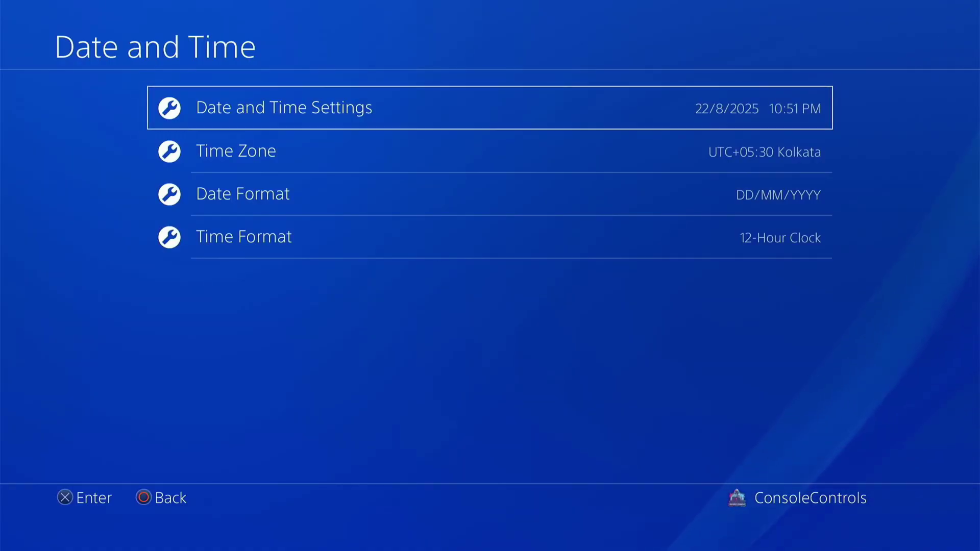
key(Escape)
View System Information under System, confirming HEN 12.00 with GoldHEN v2.4b18.5.
key(Down)
key(Down)
key(Down)
key(Down)
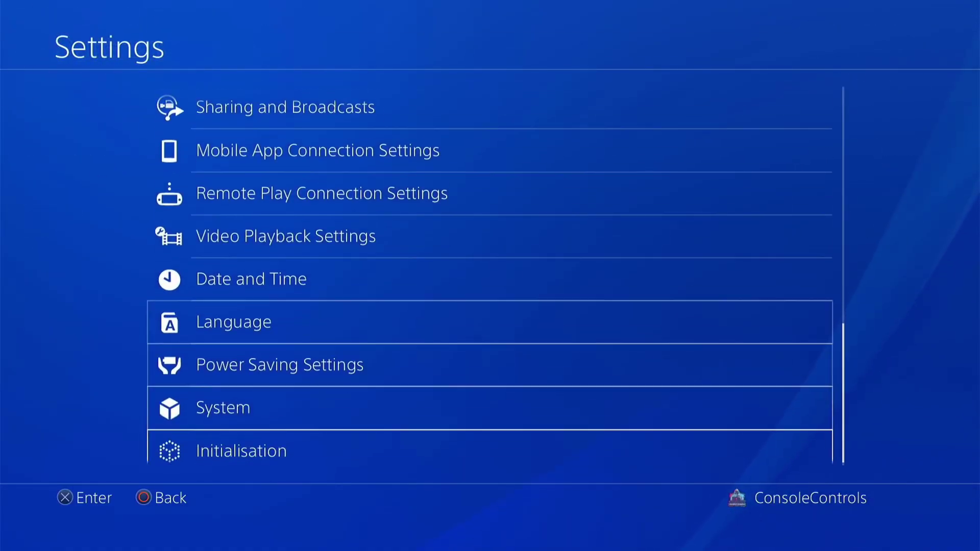
key(Up)
key(Return)
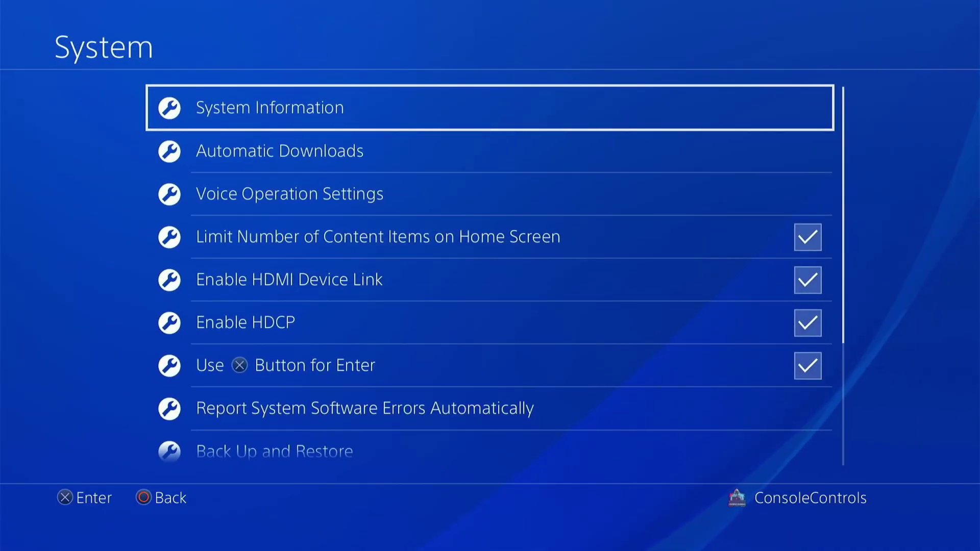
key(Return)
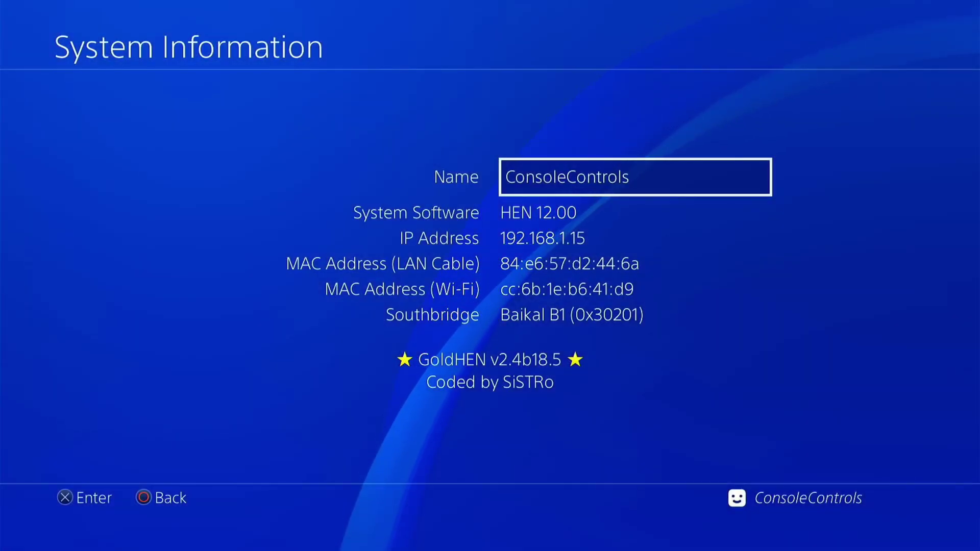
Return to the settings list and open System Software Update.
key(Escape)
key(Escape)
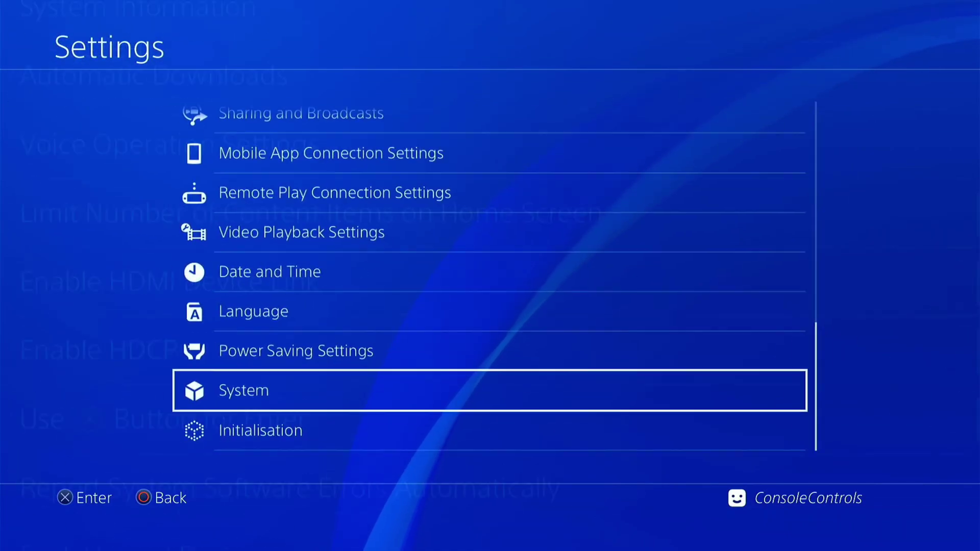
key(Up)
key(Up)
key(Up)
key(Up)
key(Up)
key(Up)
key(Up)
key(Up)
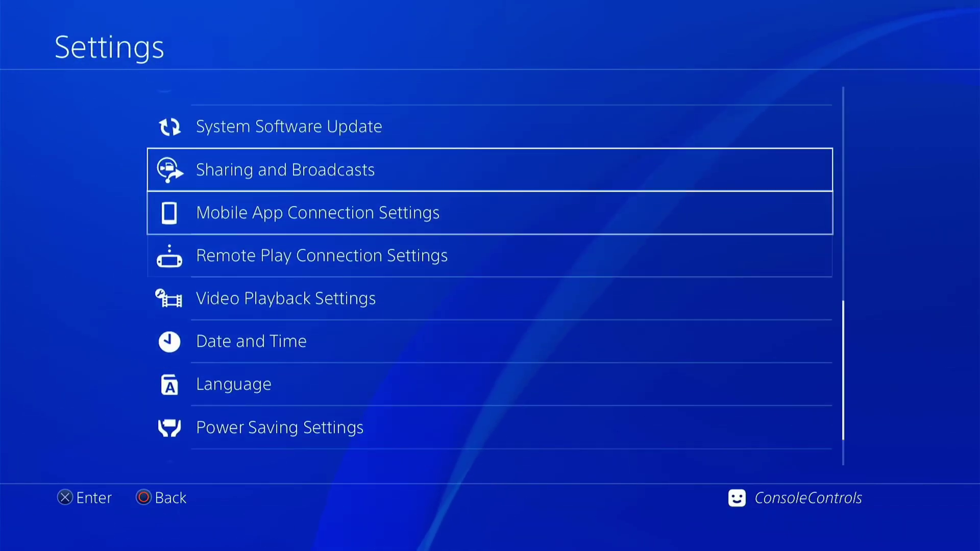
key(Return)
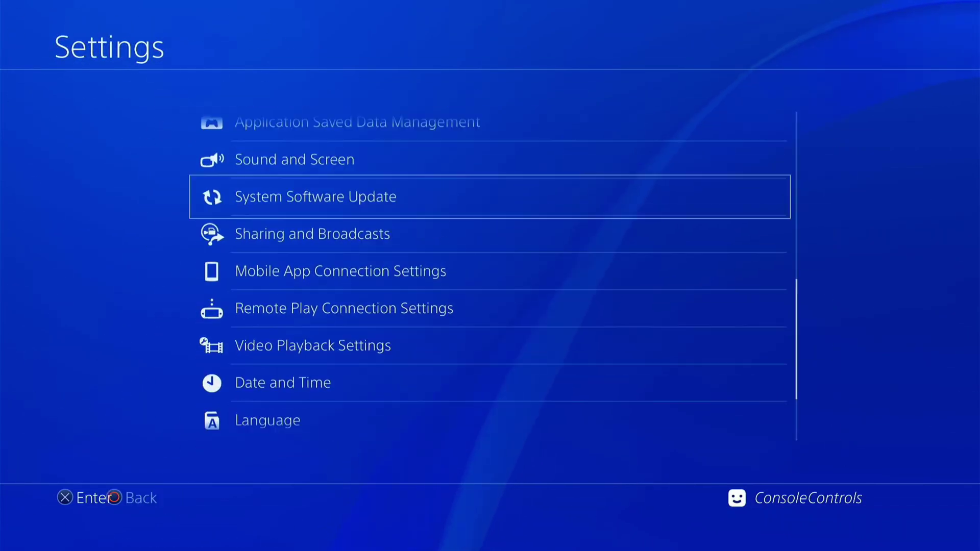